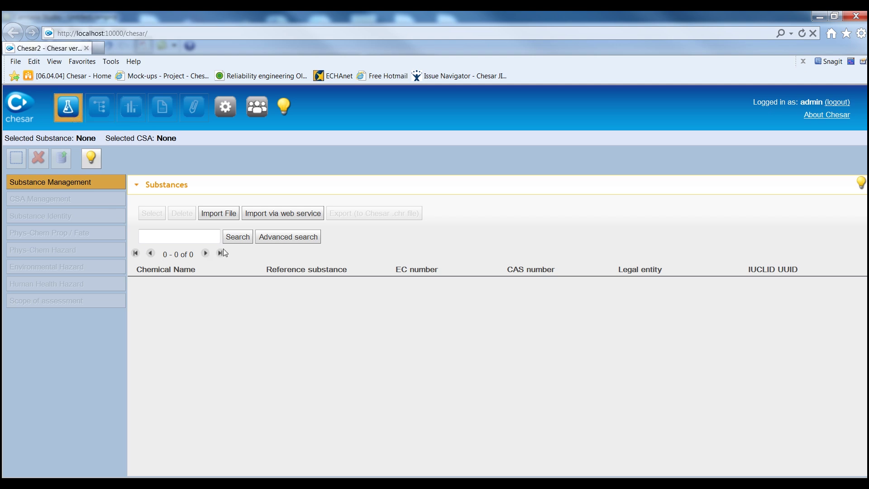
Search the substances and make ECHA substance the working substance
click(235, 240)
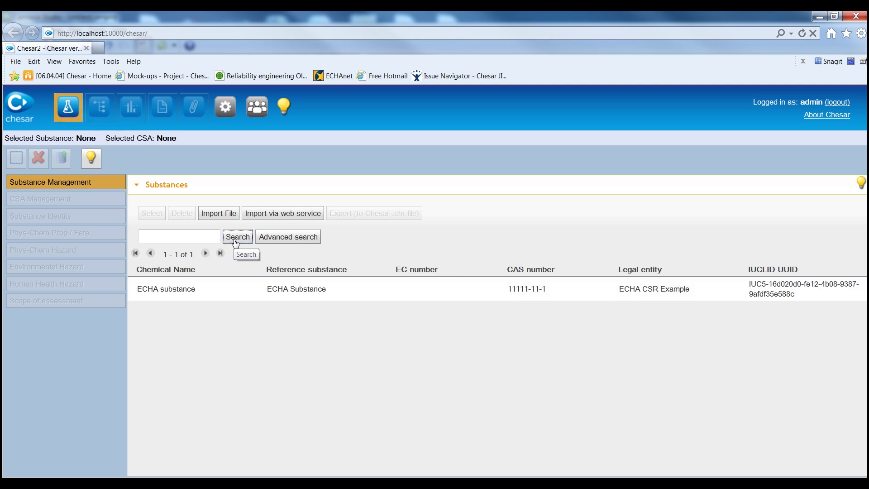
click(213, 286)
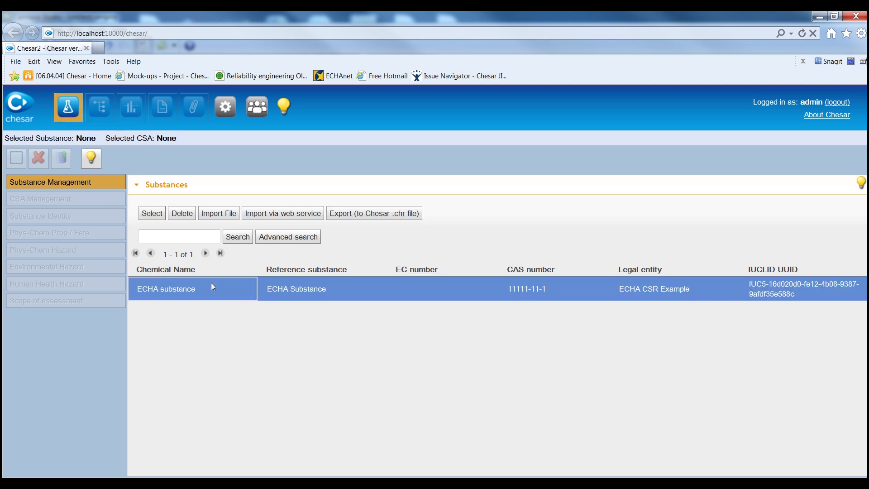
click(152, 214)
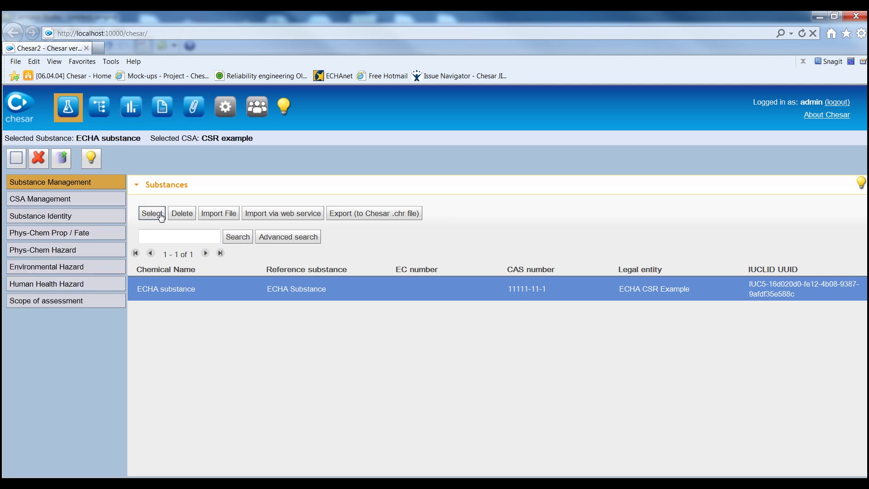
Import the PBT substance file and acknowledge the success message
click(215, 217)
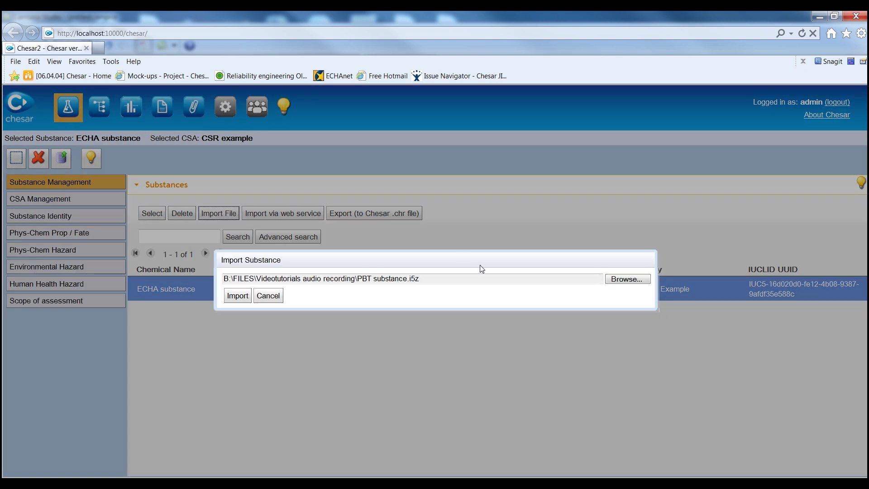
click(243, 297)
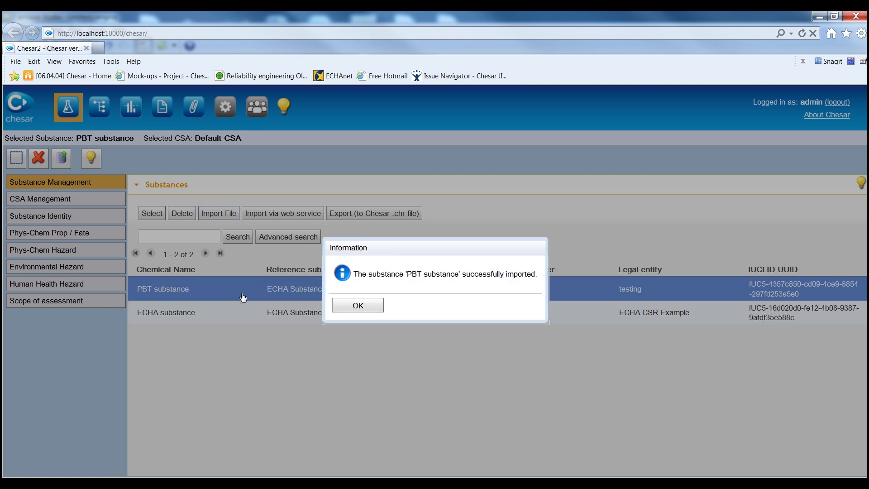
click(369, 307)
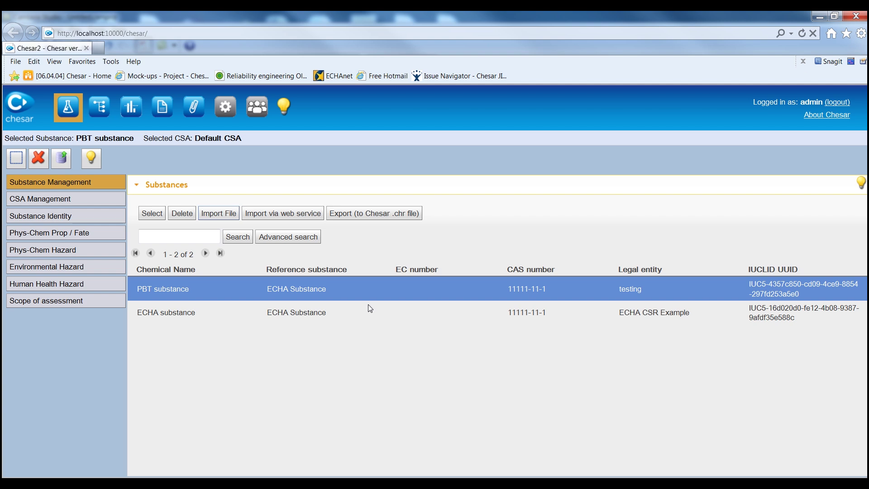
Reselect ECHA substance as the working substance and view its identity details
click(224, 315)
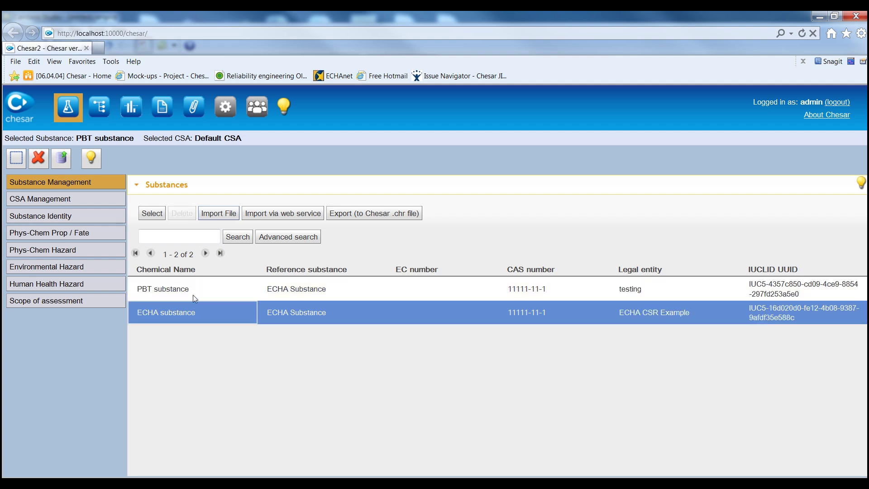
click(152, 214)
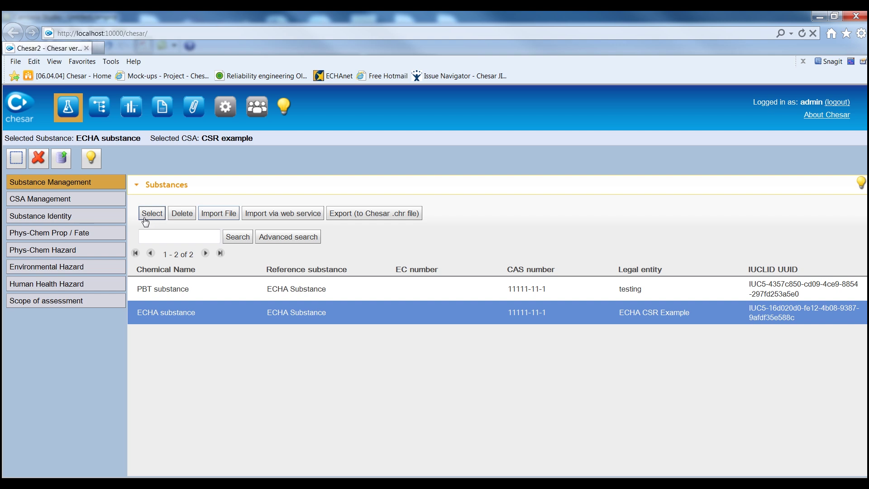
click(101, 219)
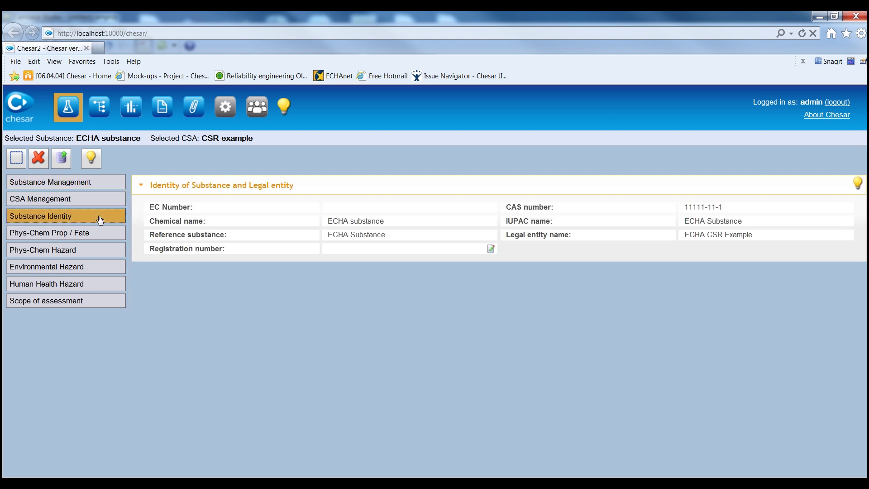
Review Phys-Chem Prop/Fate, Phys-Chem, Environmental and Human Health Hazard data, then Scope of assessment
click(91, 235)
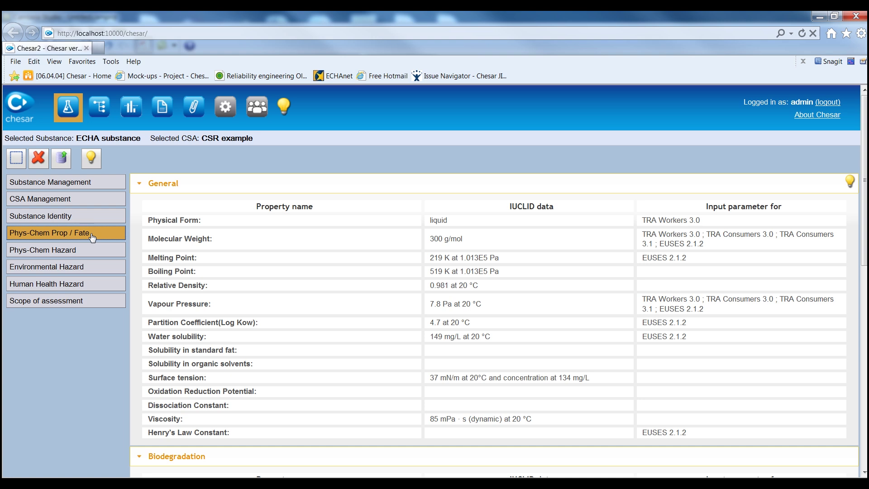
click(87, 251)
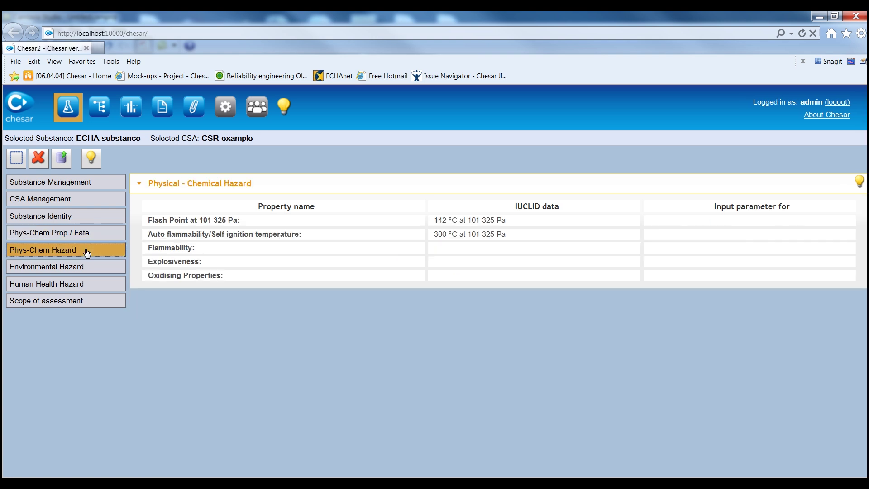
click(83, 270)
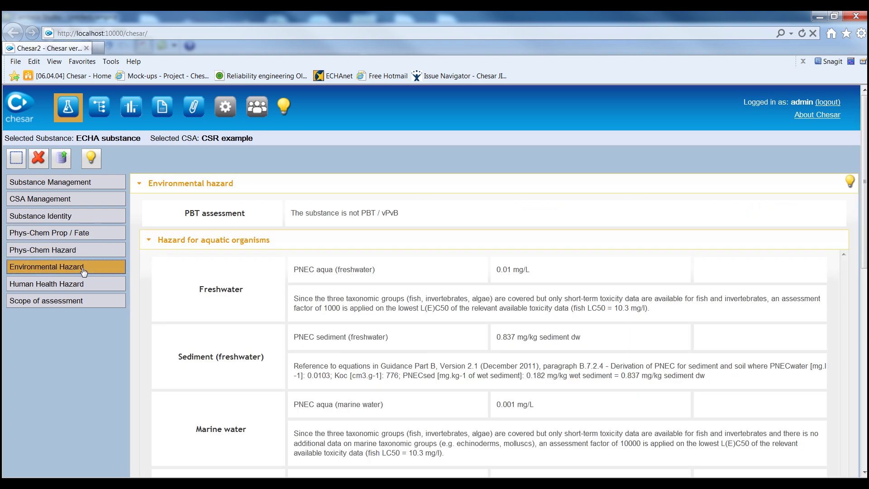
click(83, 286)
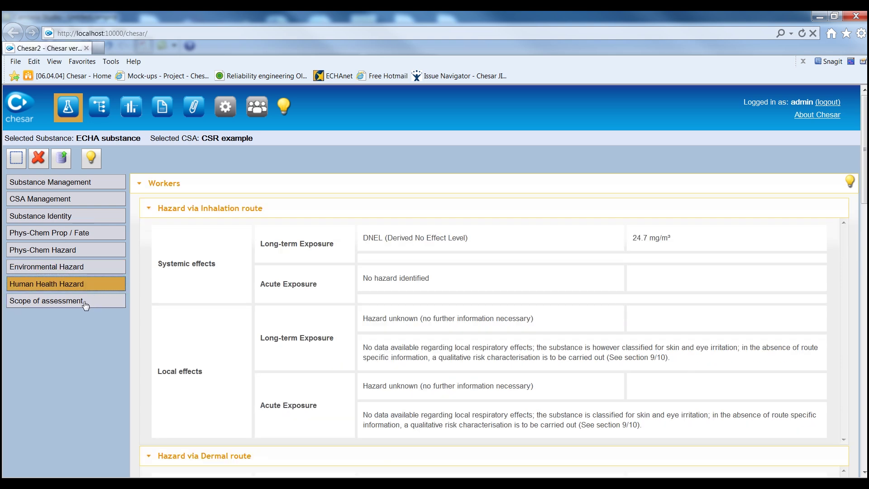
click(86, 302)
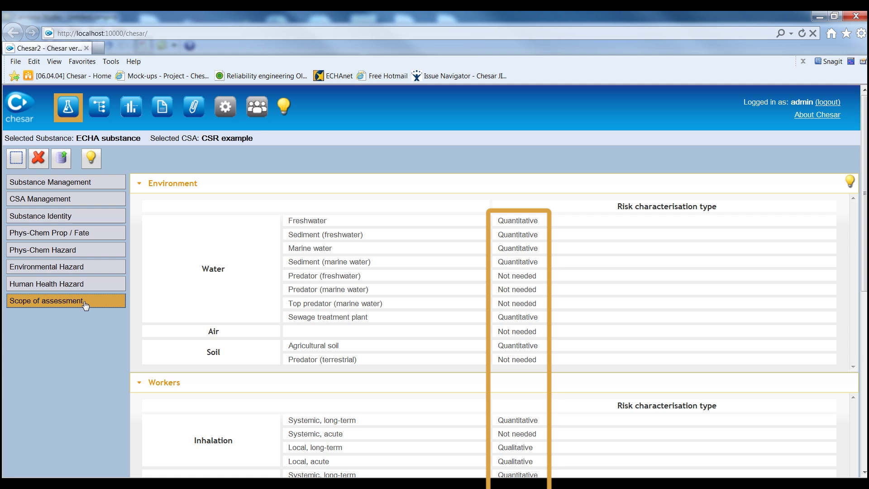
click(105, 117)
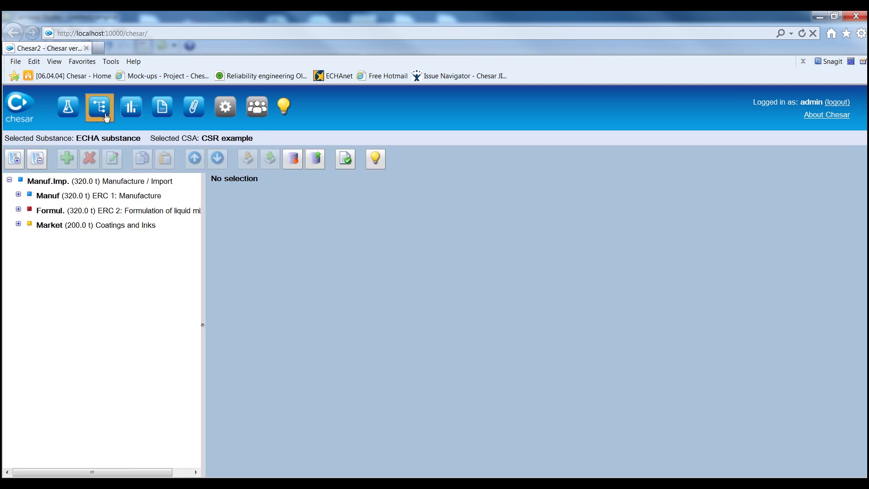
Expand all branches of the CSR example use tree and widen it to show full labels
click(17, 161)
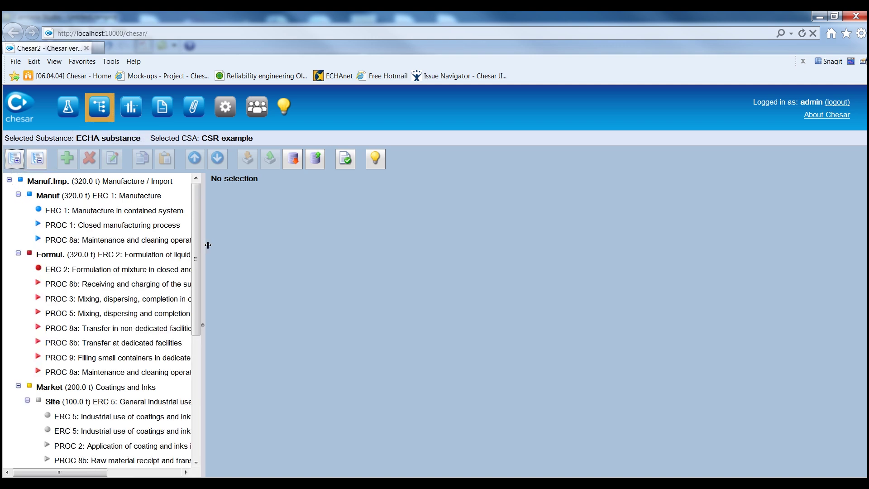
drag(207, 245, 361, 259)
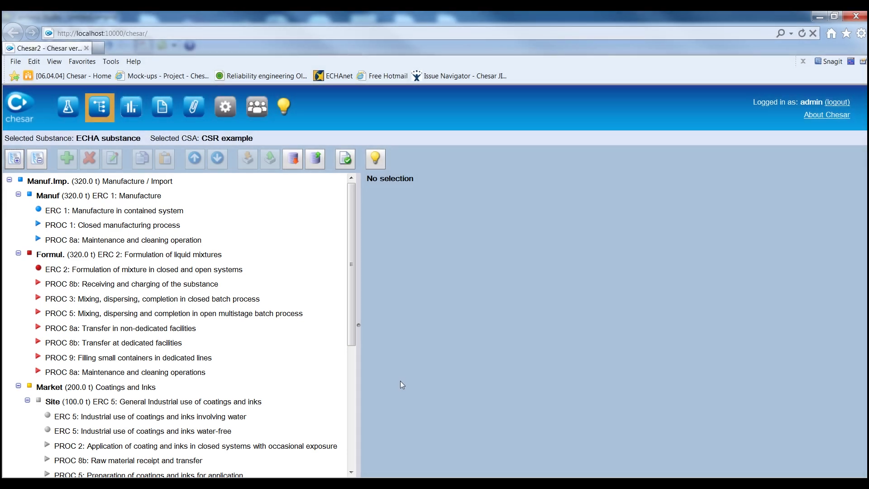
scroll(281, 366, down, 5)
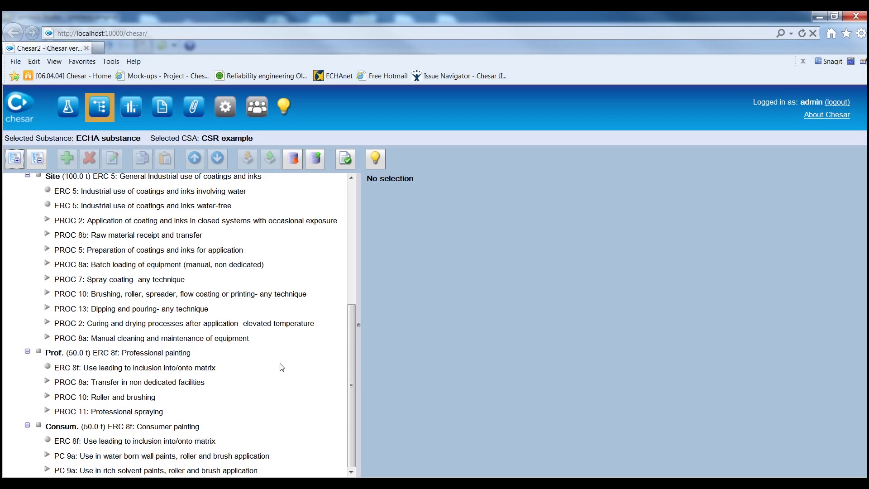
scroll(282, 367, up, 5)
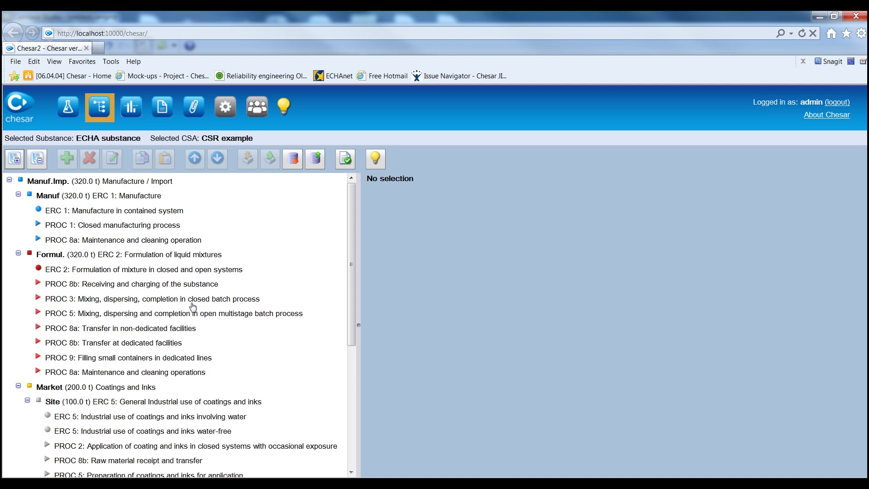
Inspect the Formulation use's actions, new-entry form and properties, cancelling each without changes
click(117, 256)
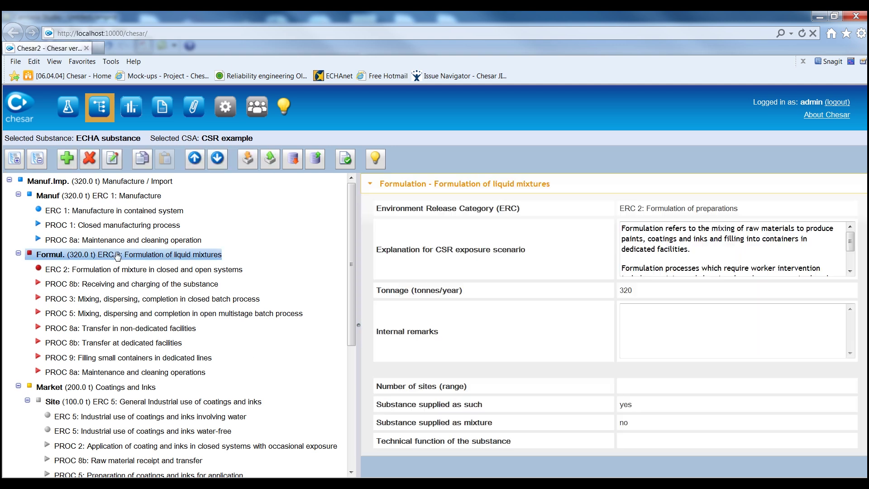
right_click(117, 256)
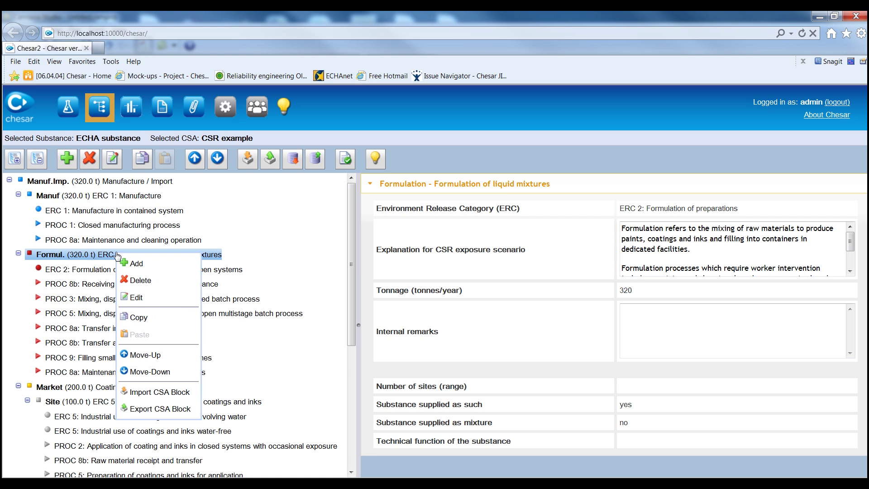
click(275, 259)
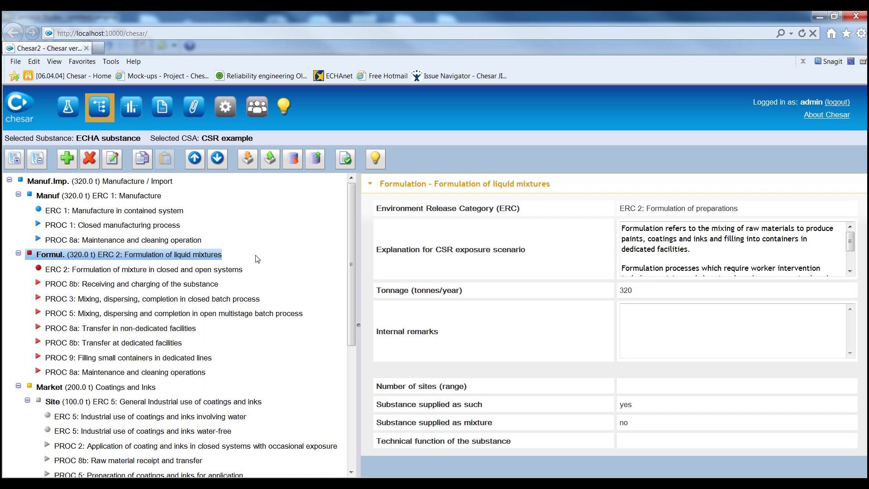
click(66, 161)
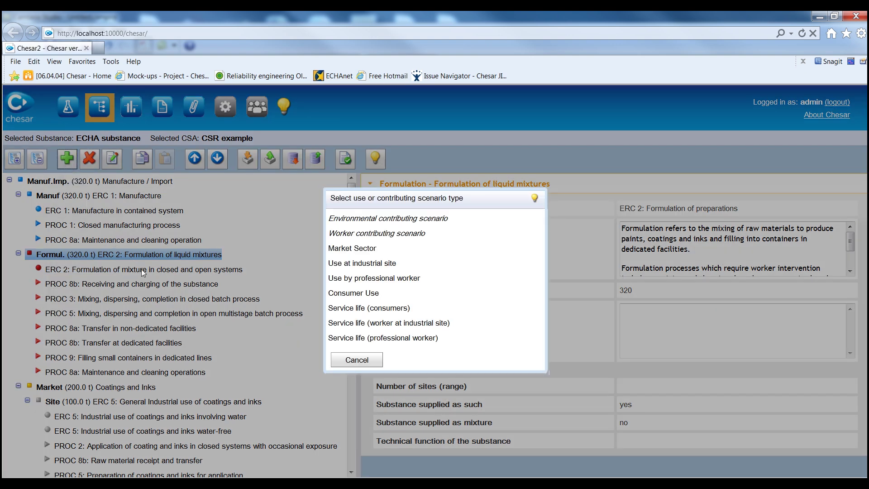
click(357, 360)
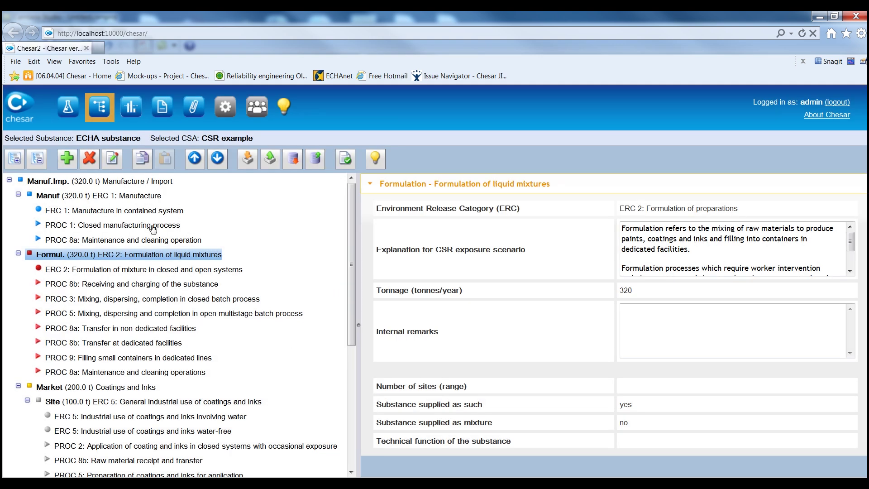
click(111, 159)
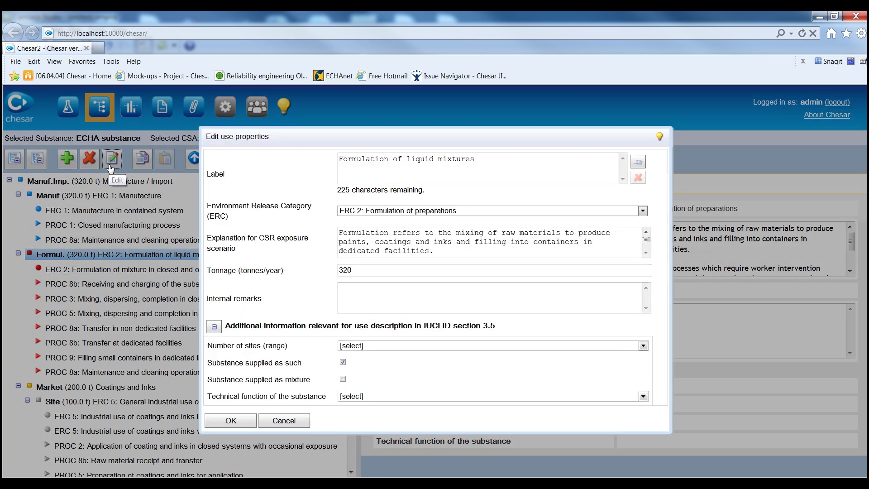
click(282, 424)
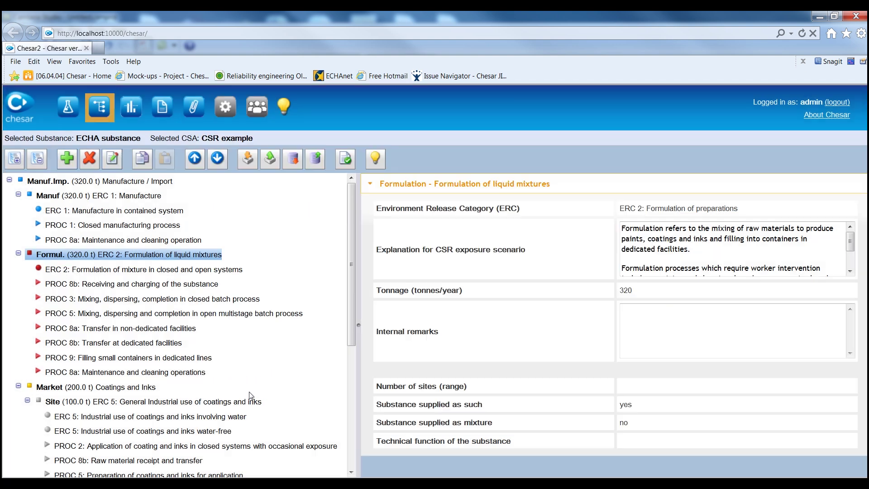
Open and cancel the properties of PROC 8b and the Coatings and Inks market use
click(132, 285)
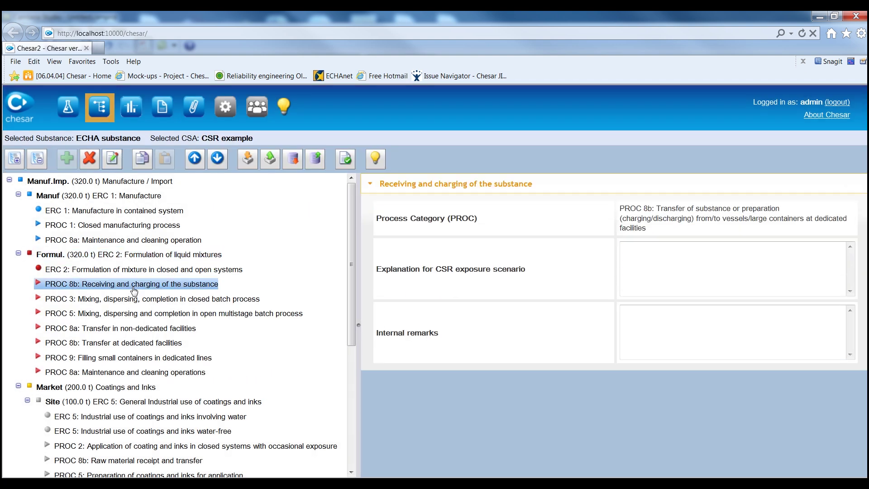
click(114, 164)
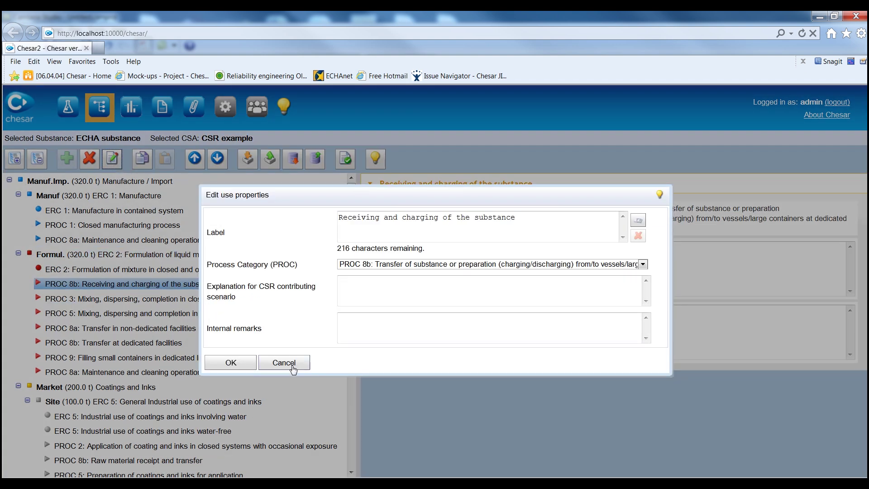
click(284, 363)
click(149, 387)
click(111, 158)
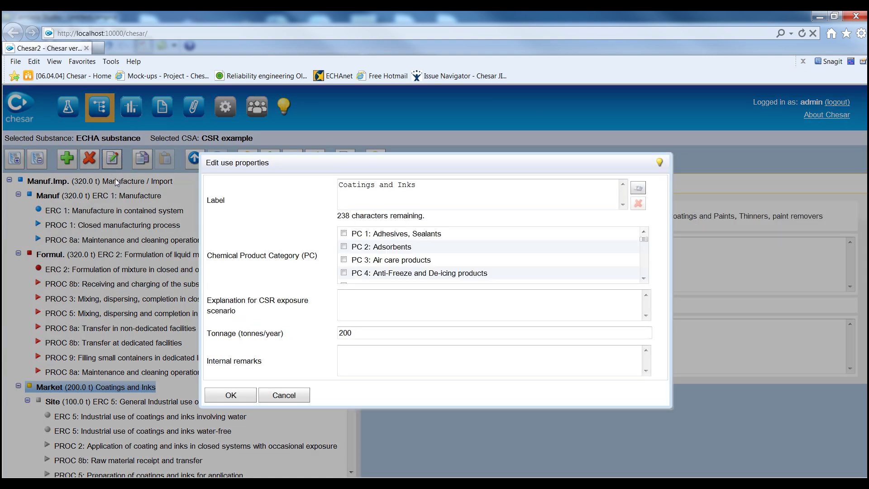
click(281, 393)
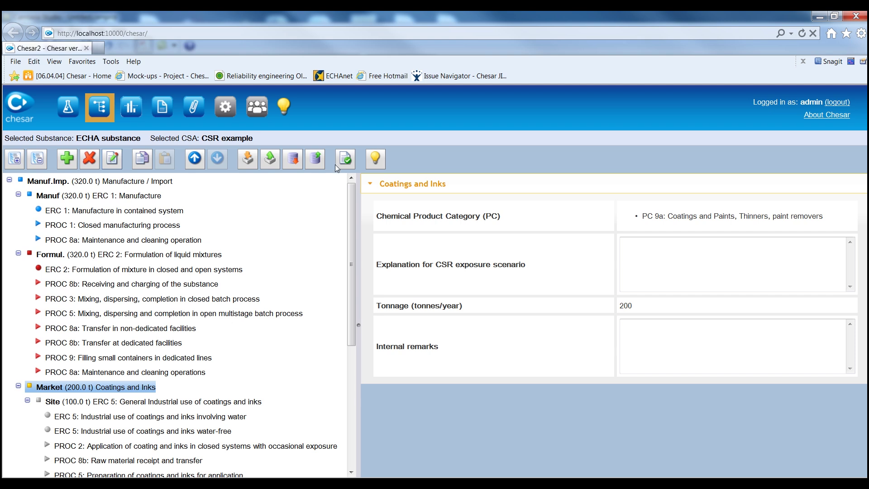
click(345, 159)
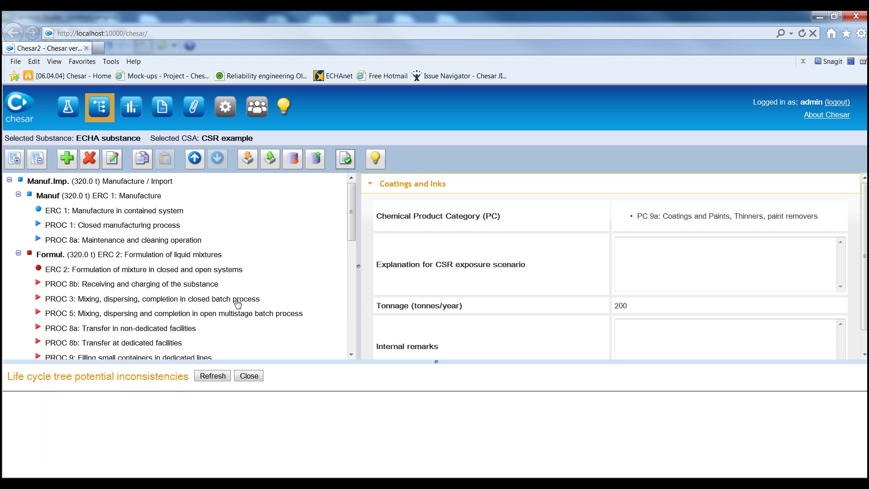
click(240, 381)
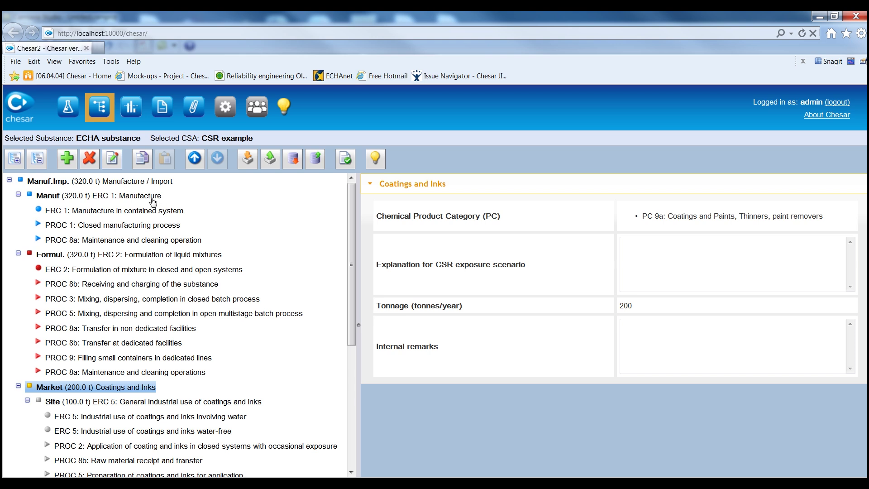
click(132, 117)
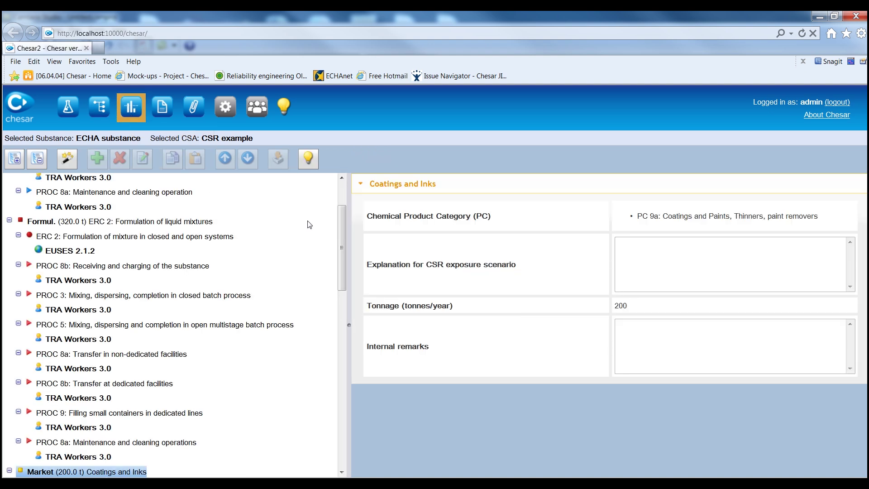
Show the EUSES 2.1.2 release data for ERC 1 manufacture in the assessment tree
drag(342, 226, 342, 196)
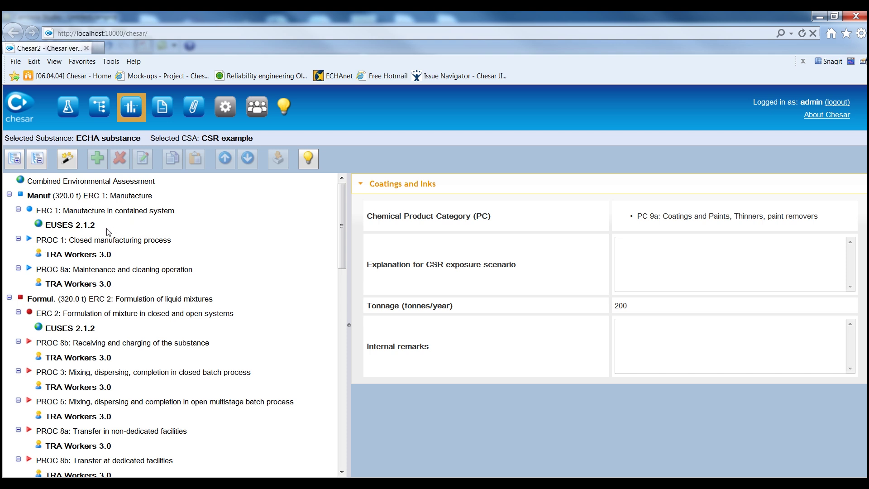
click(90, 230)
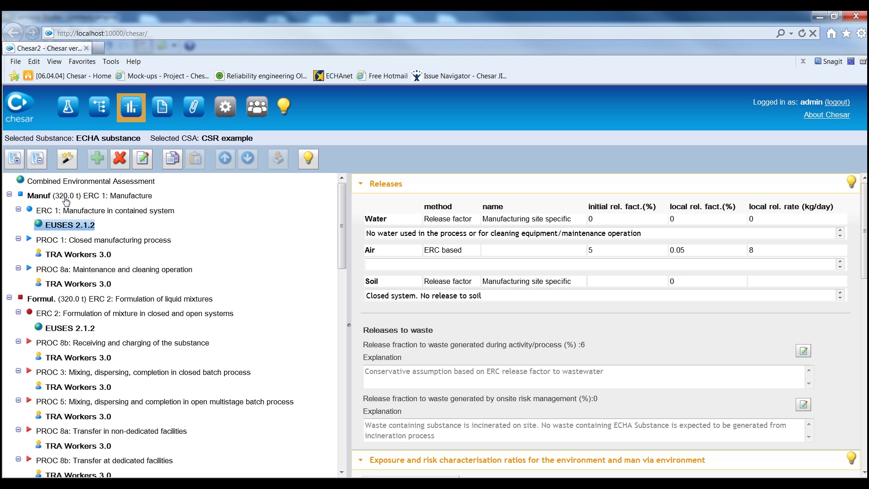
click(66, 200)
Review the ERC 1 assessment summary, EUSES 2.1.2 releases and TRA Workers 3.0 results for PROC 1
click(66, 216)
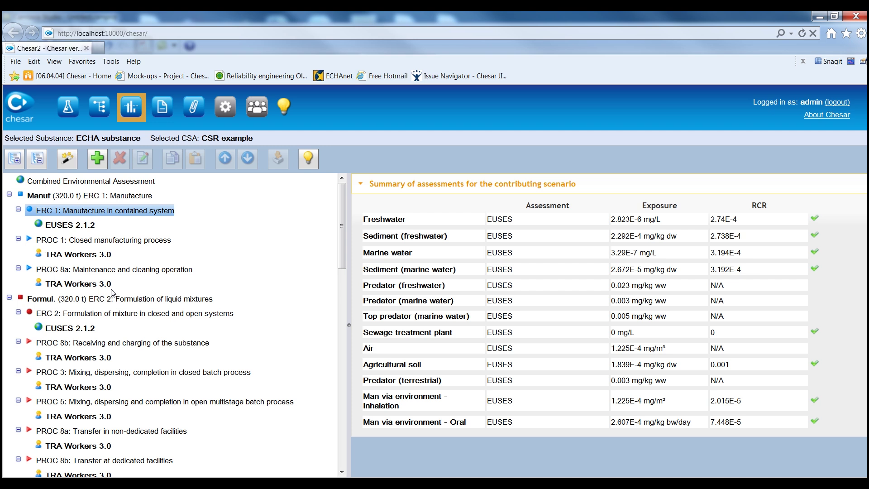
click(88, 229)
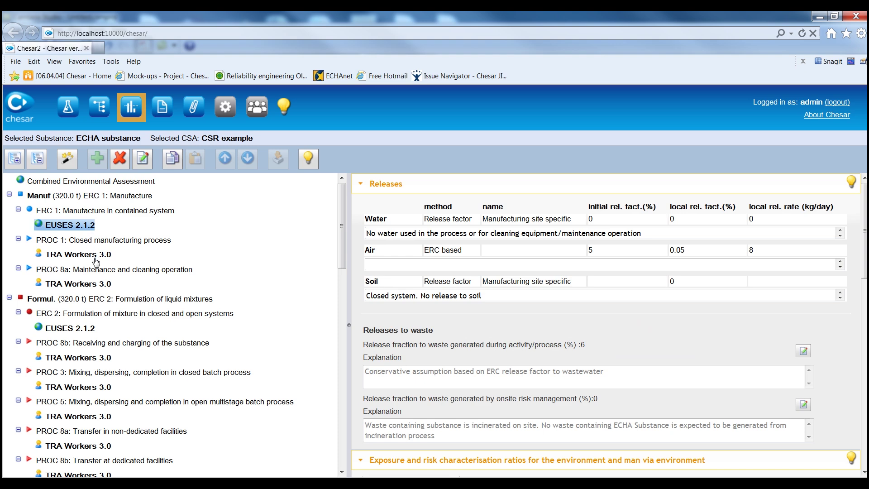
click(95, 258)
scroll(159, 308, down, 15)
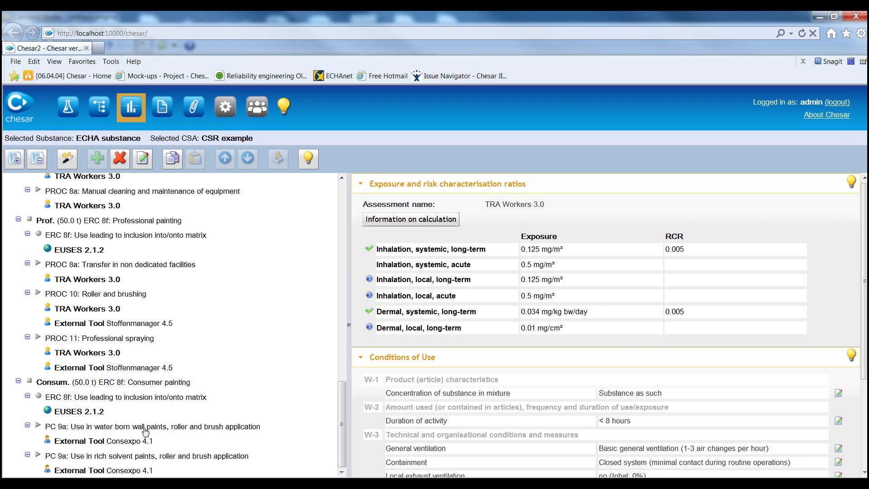
scroll(145, 432, up, 1)
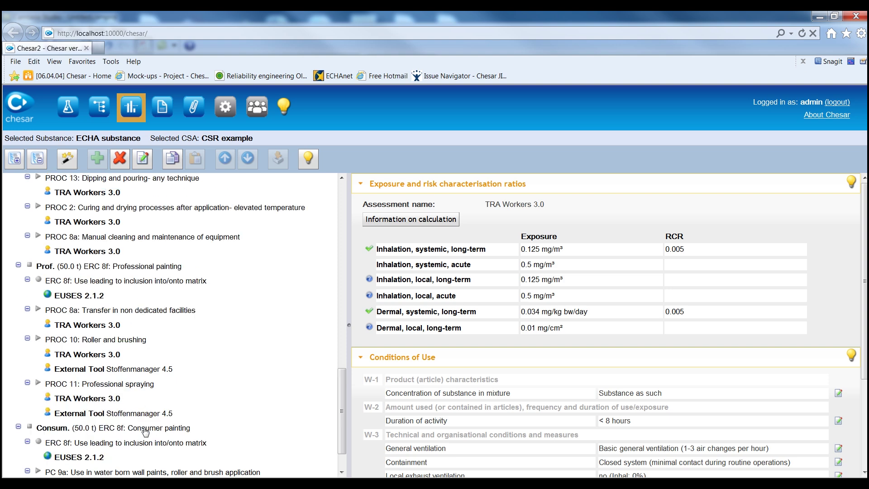
scroll(145, 432, up, 3)
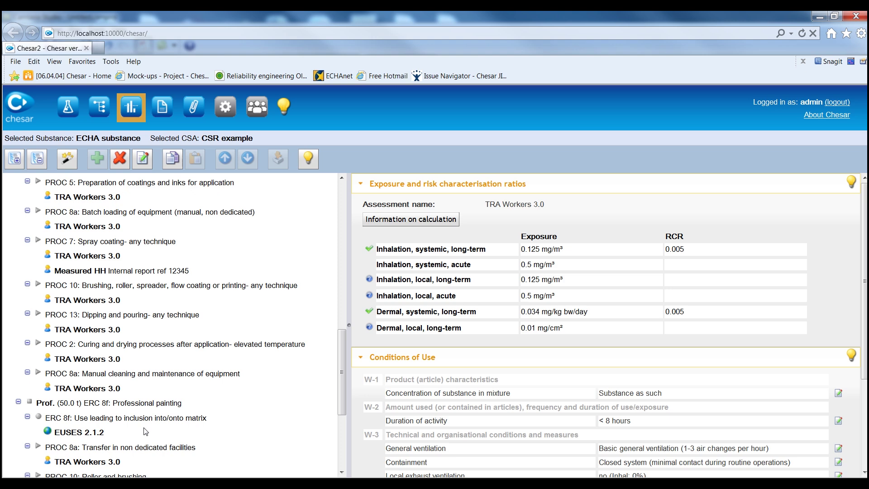
Show the measured dataset Internal report ref 12345 and the Stoffenmanager 4.5 assessment
click(139, 272)
scroll(138, 357, down, 4)
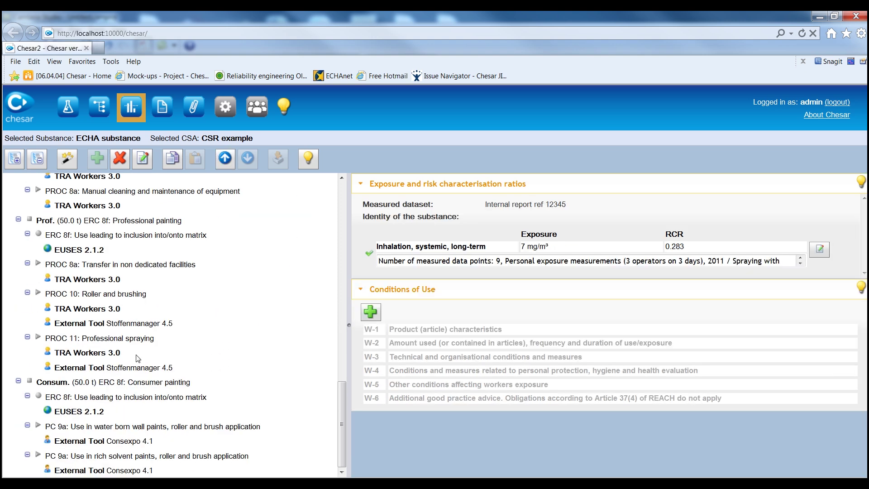
click(129, 369)
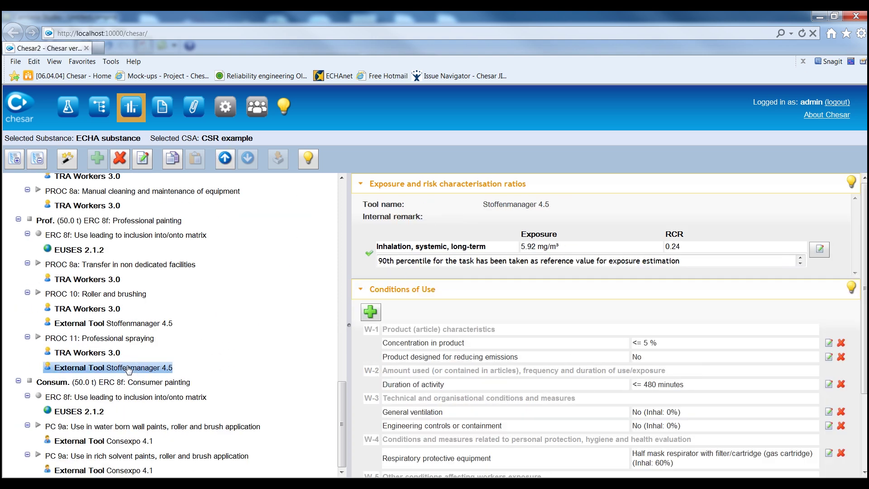
click(162, 107)
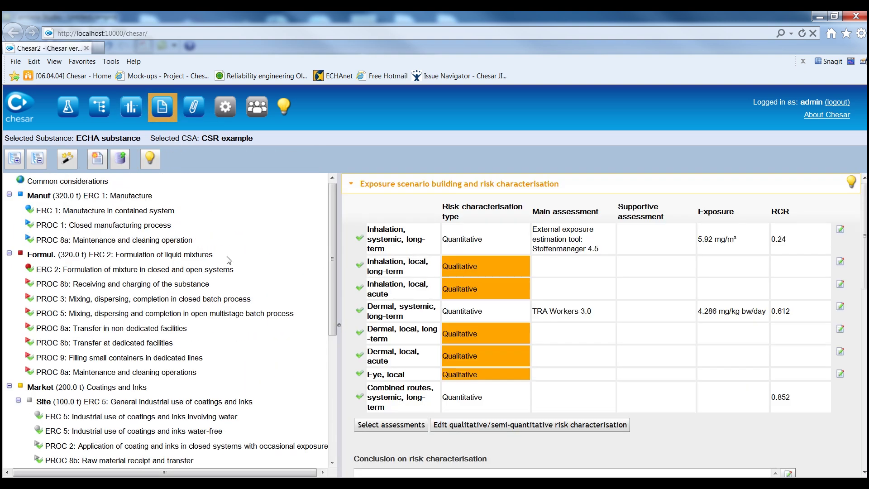
View the Manuf ES approach and the risk characterisation for PROC 1 closed manufacturing
click(105, 196)
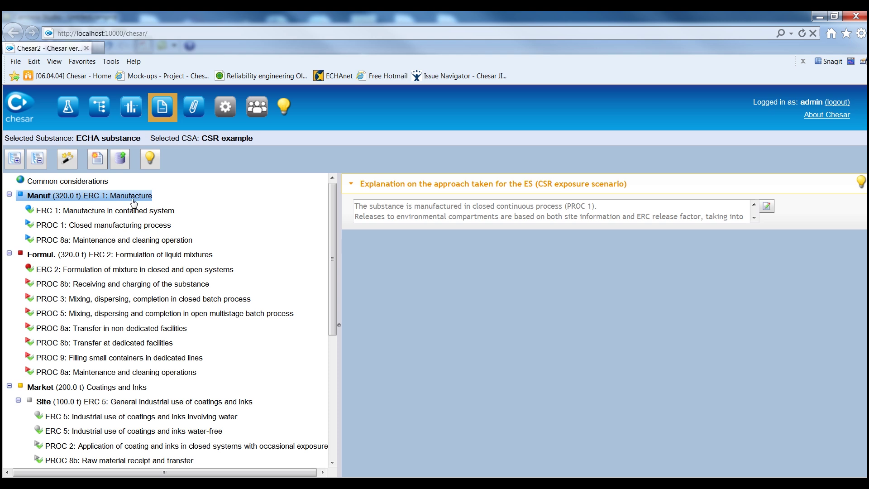
click(134, 224)
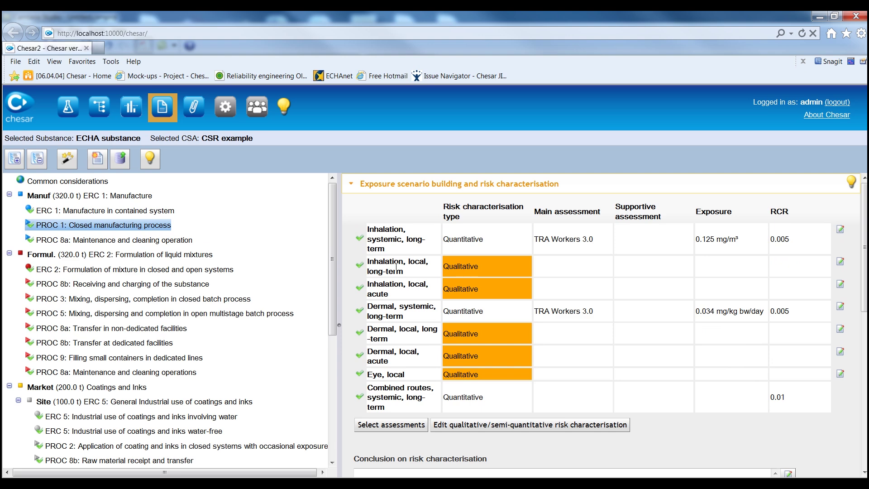
scroll(397, 267, down, 8)
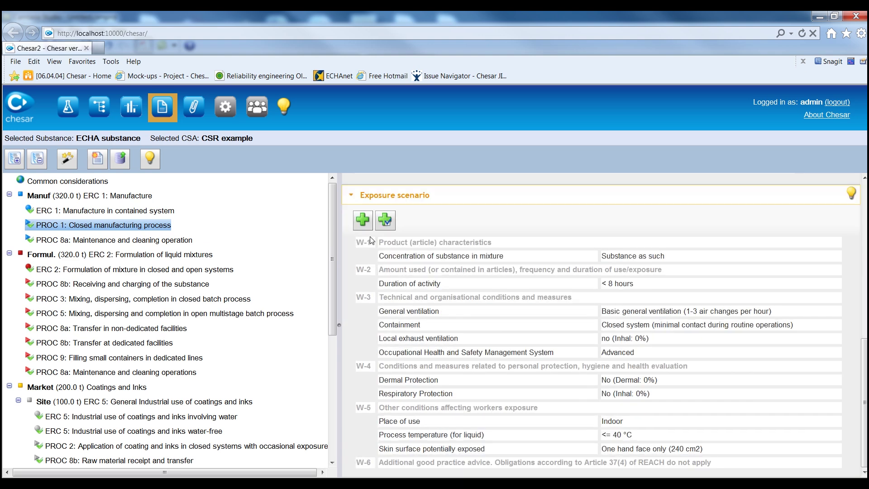
List the library determinants for the exposure scenario and close without adding one
click(362, 220)
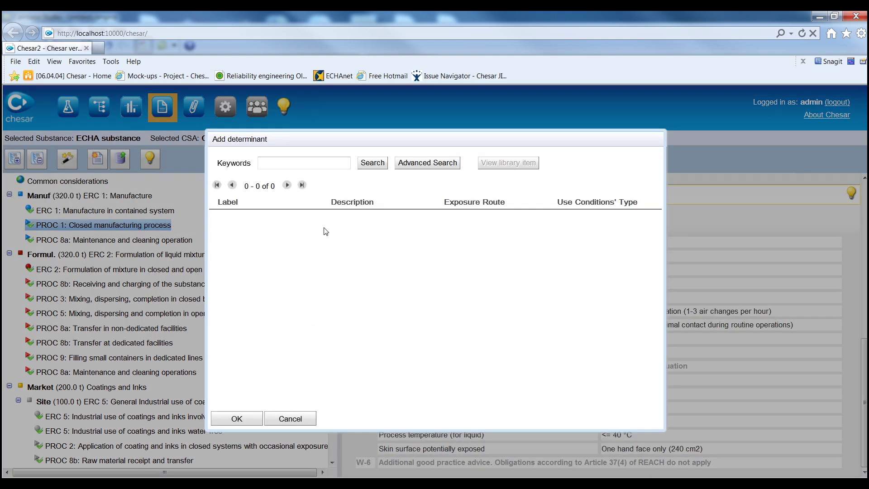
click(369, 163)
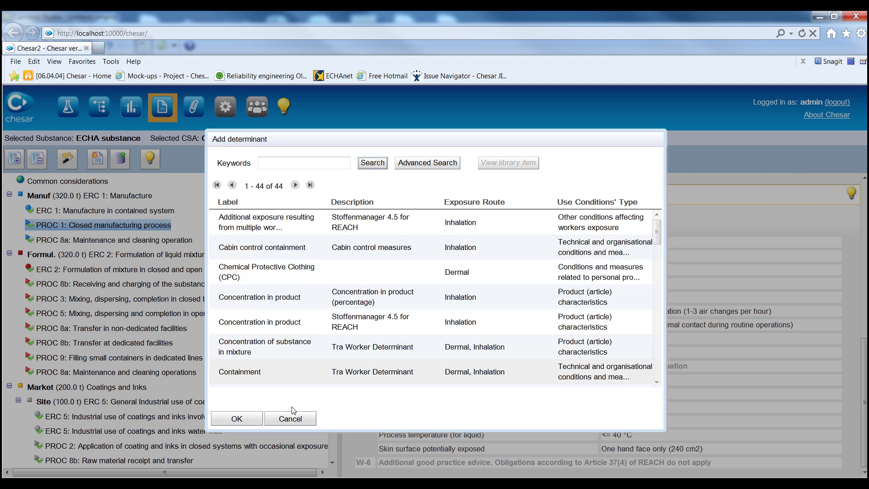
click(292, 419)
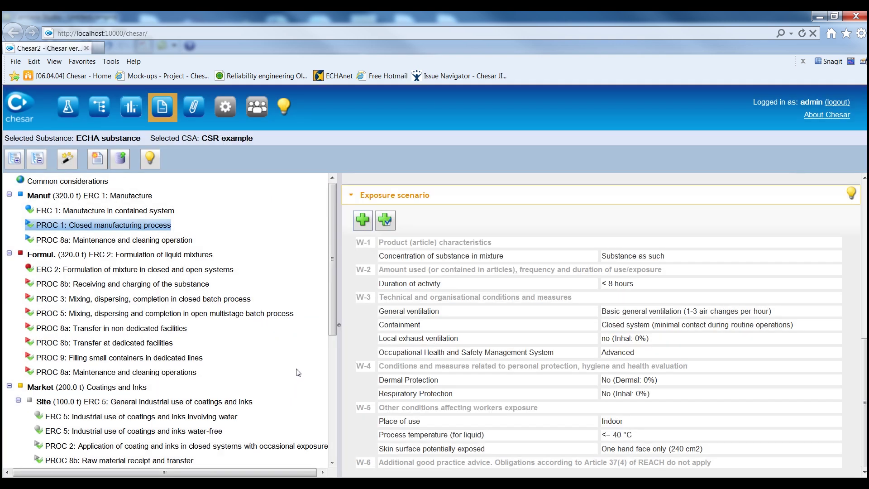
scroll(461, 343, up, 6)
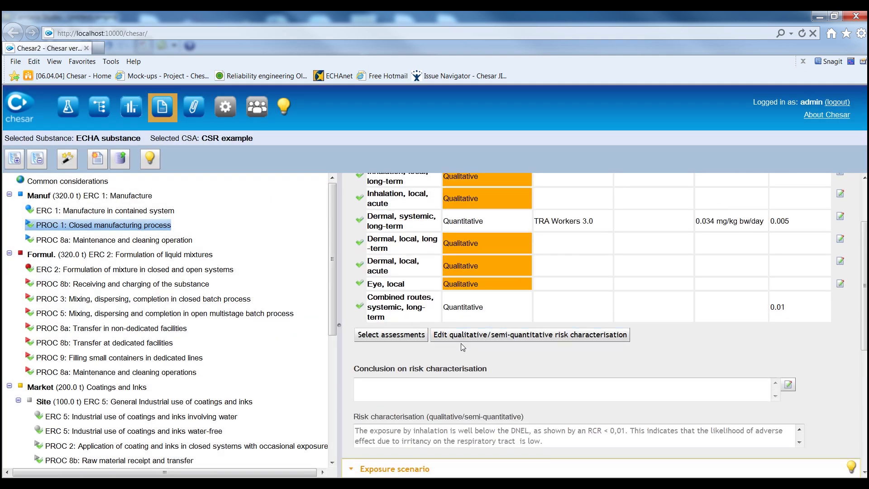
scroll(461, 343, up, 2)
Review PROC 1's selected assessments and confirm its qualitative risk characterisation
click(392, 427)
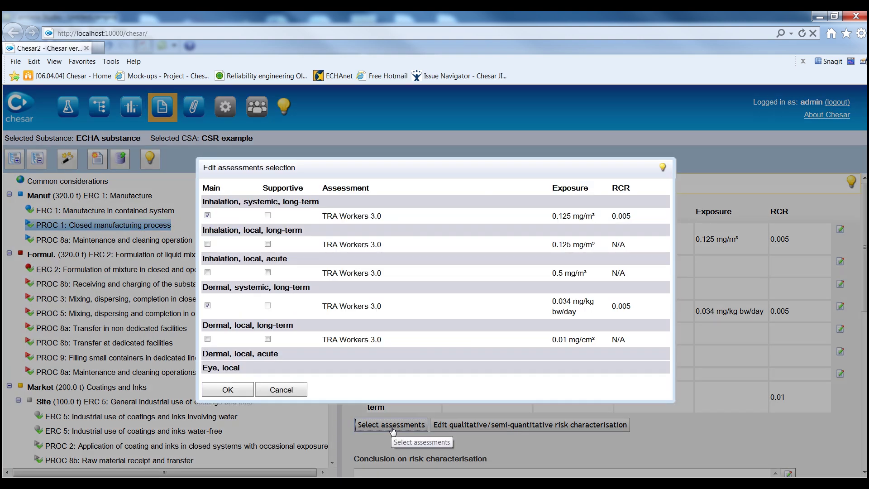
click(281, 389)
click(456, 427)
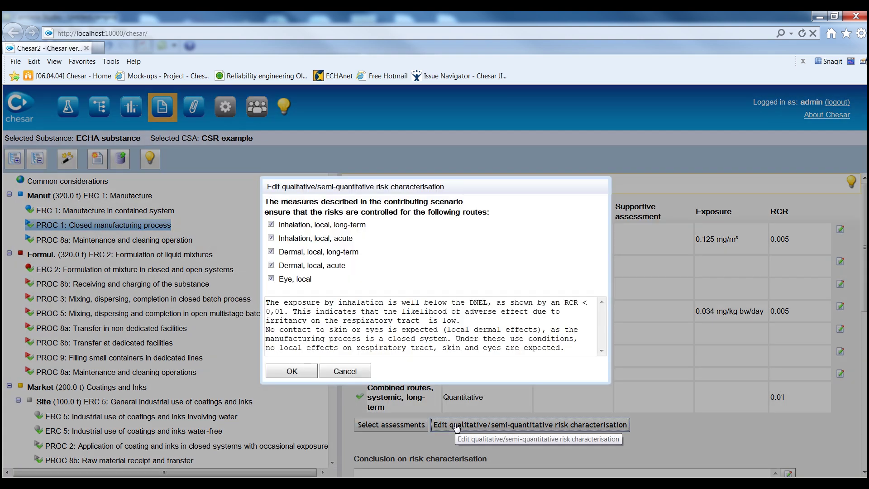
click(292, 371)
scroll(543, 395, down, 6)
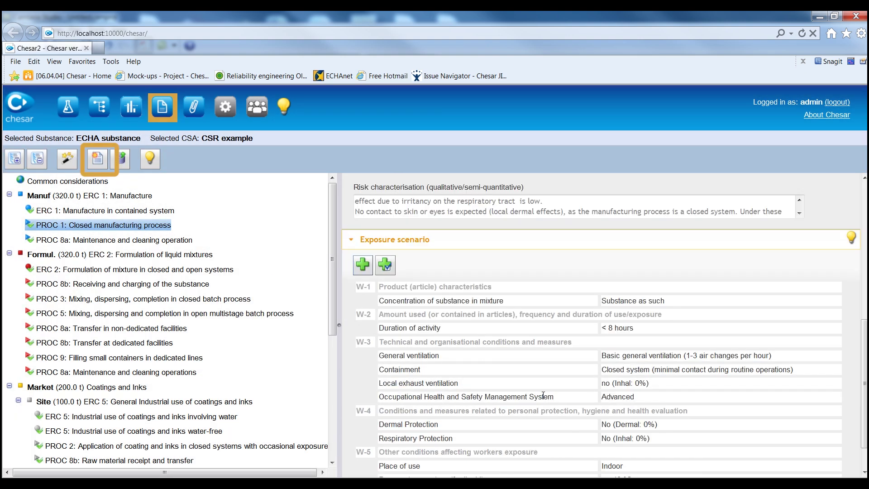
scroll(543, 395, up, 2)
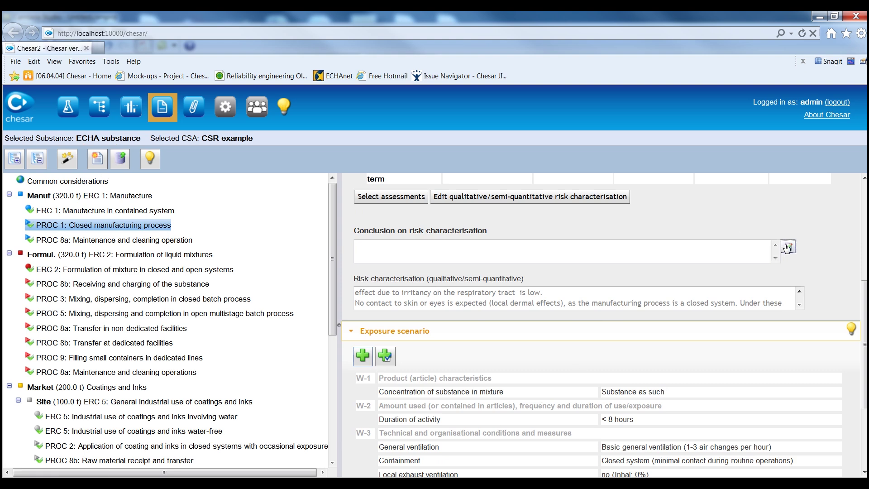
Generate the CSR as own_csr_ECHA substance.zip and close the archive viewer
scroll(588, 271, down, 3)
scroll(226, 190, down, 3)
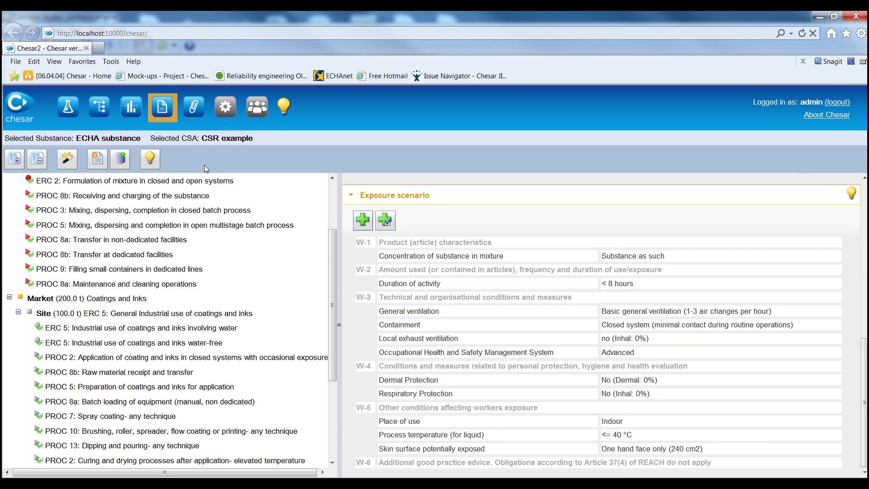
click(119, 161)
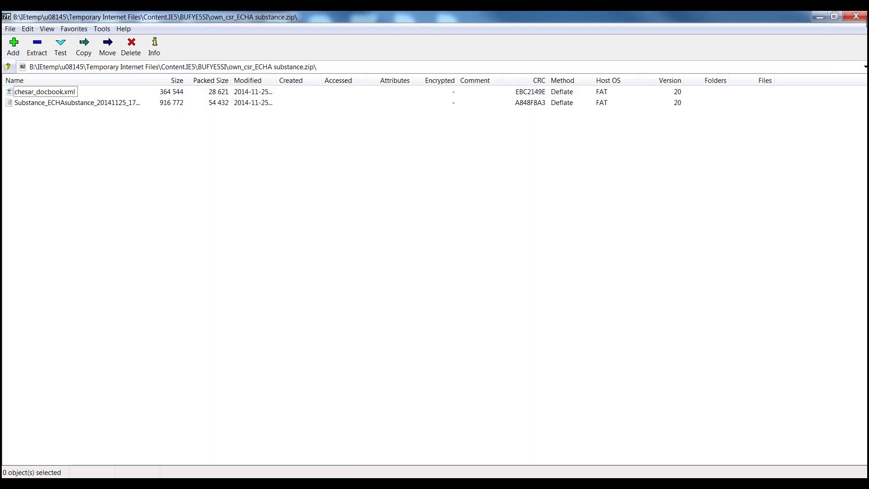
click(857, 17)
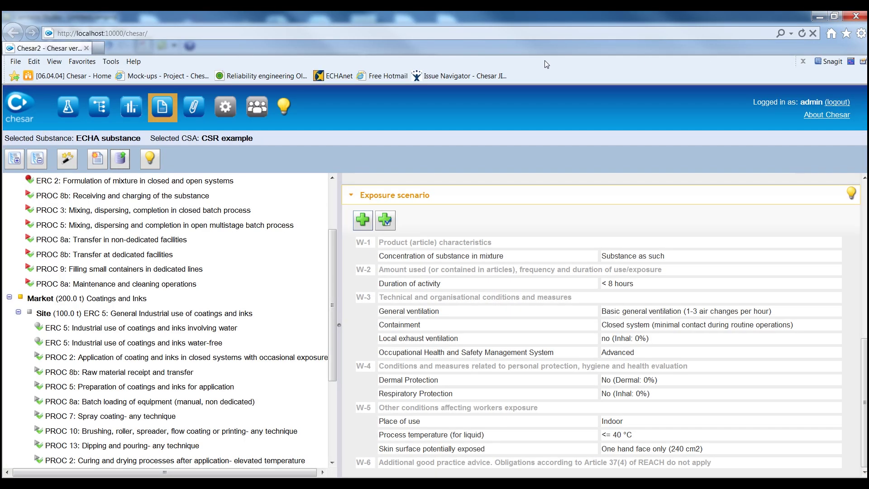
View ERC 1 controls and the Manuf ES summary, then open PROC 8b worker SDS descriptions
click(194, 107)
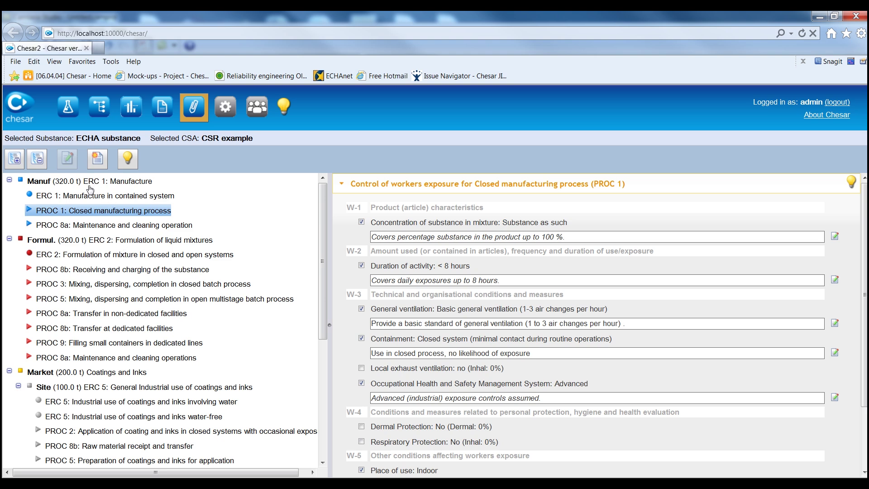
click(79, 195)
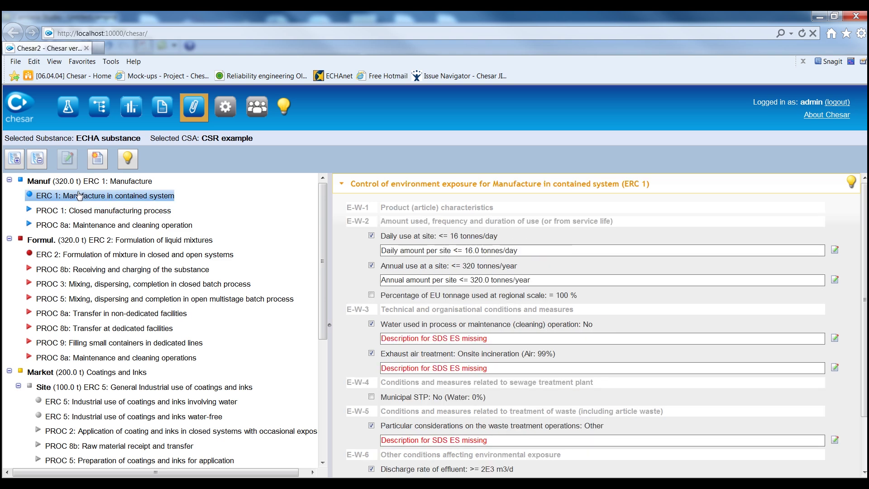
click(77, 182)
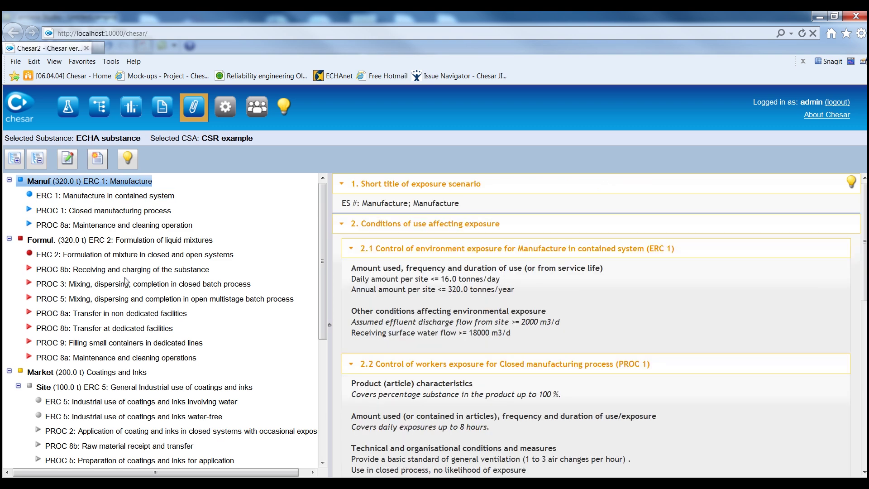
scroll(451, 270, down, 5)
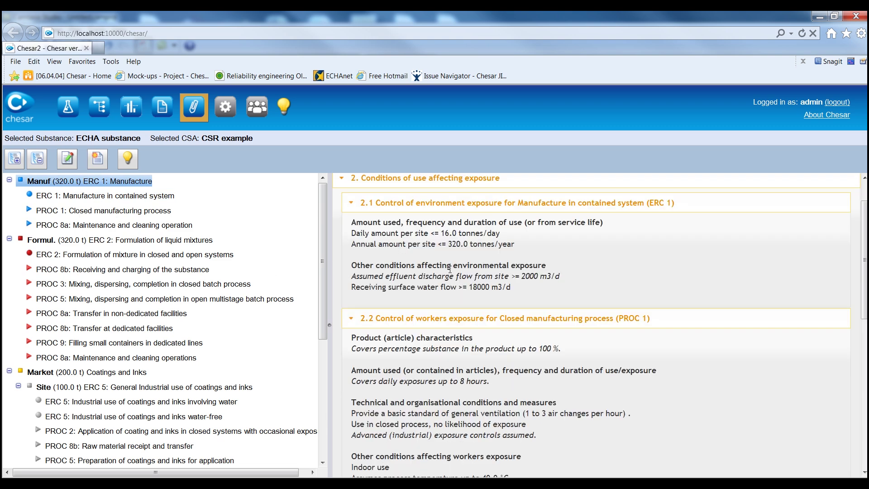
scroll(450, 270, down, 1)
scroll(450, 270, up, 2)
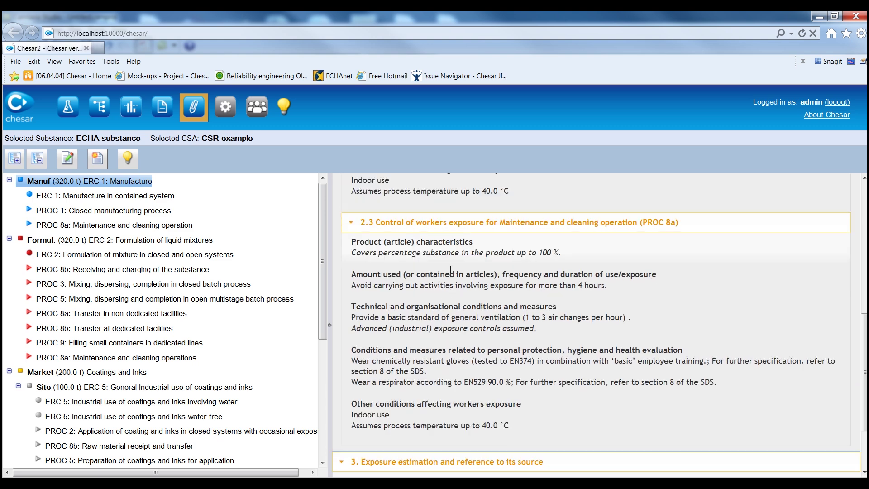
scroll(450, 270, up, 8)
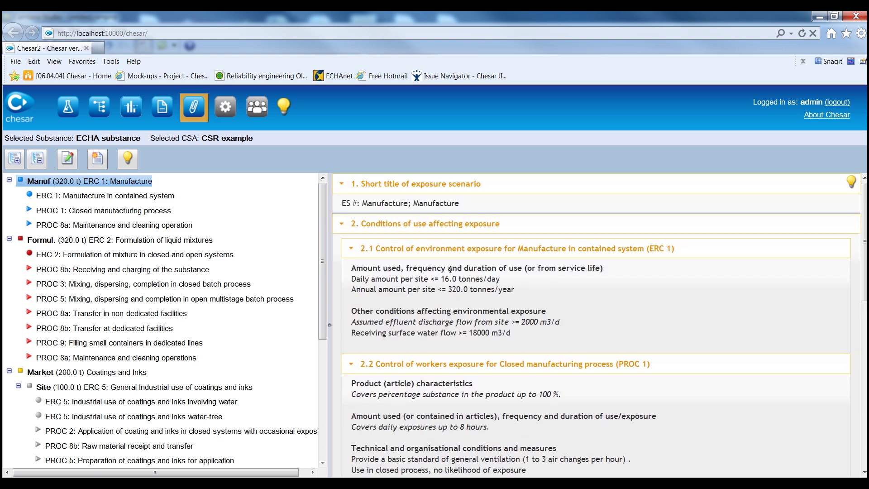
double_click(154, 270)
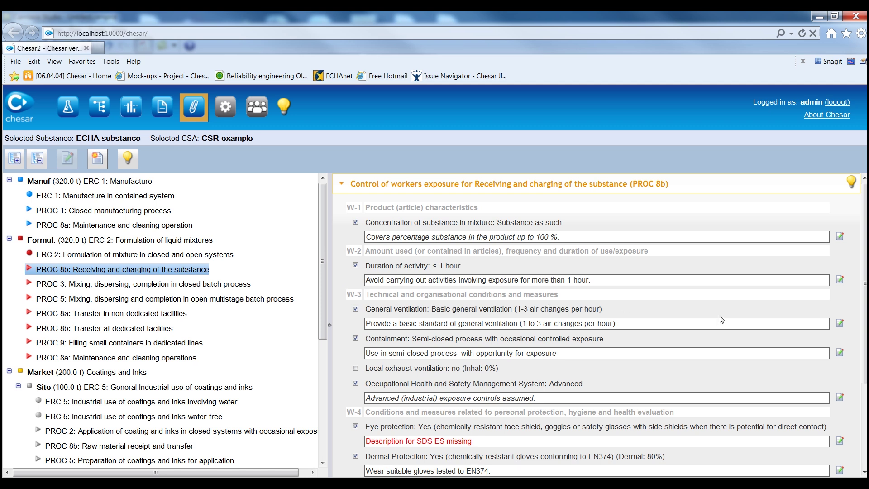
click(839, 323)
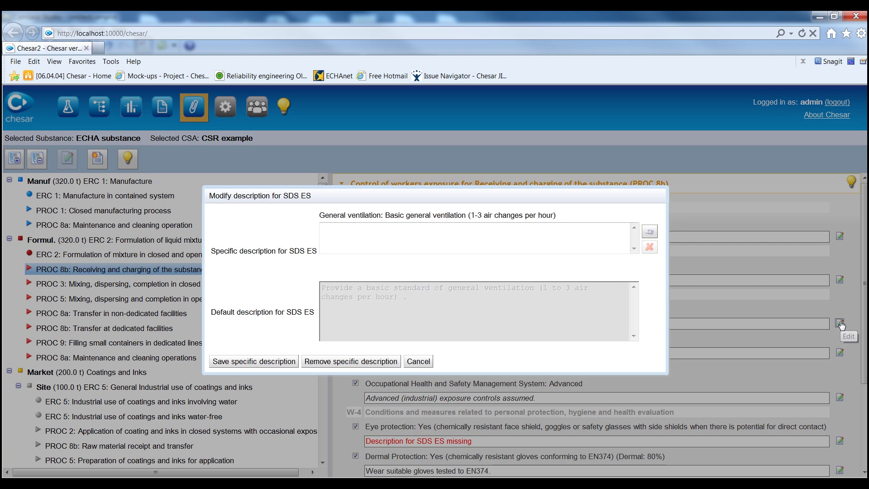
click(649, 232)
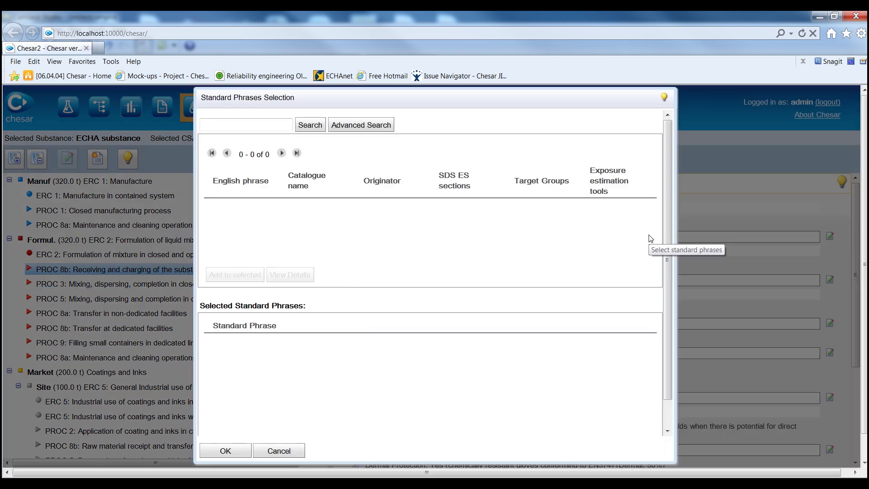
click(313, 125)
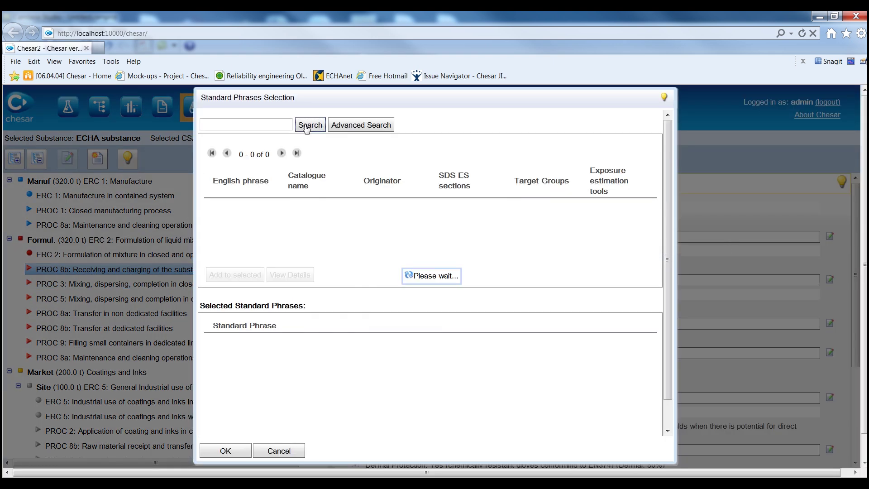
drag(652, 211, 651, 234)
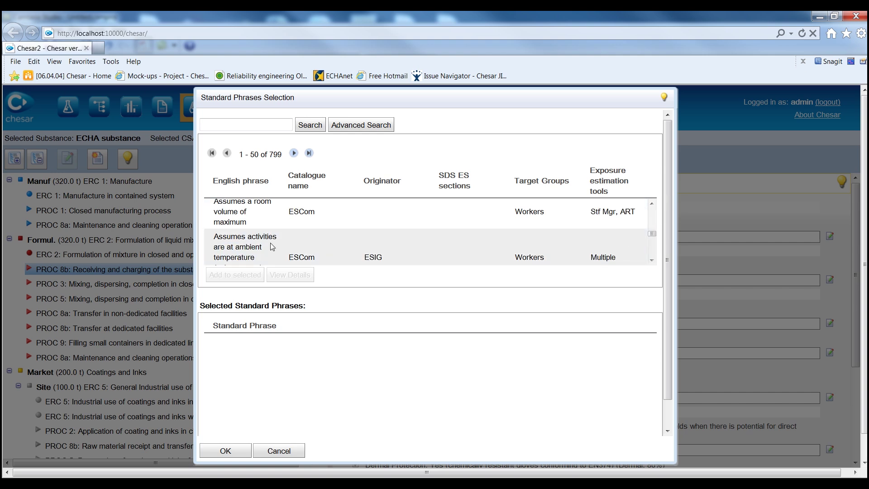
click(282, 450)
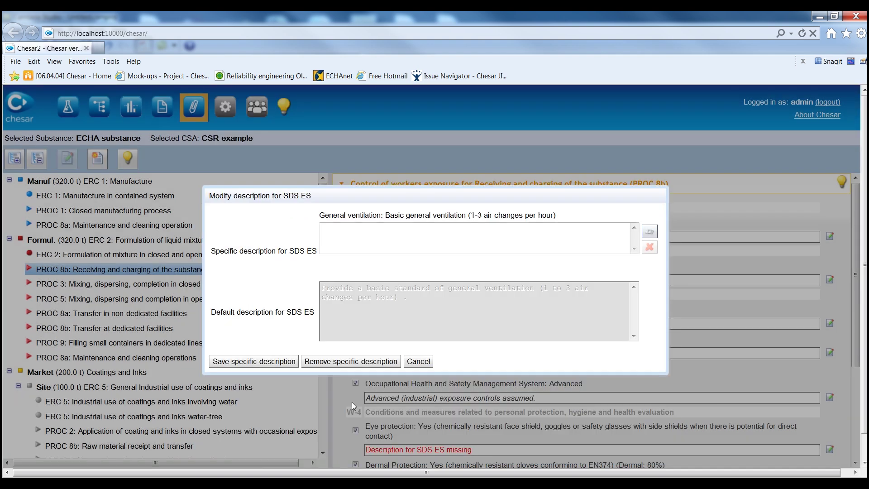
click(414, 362)
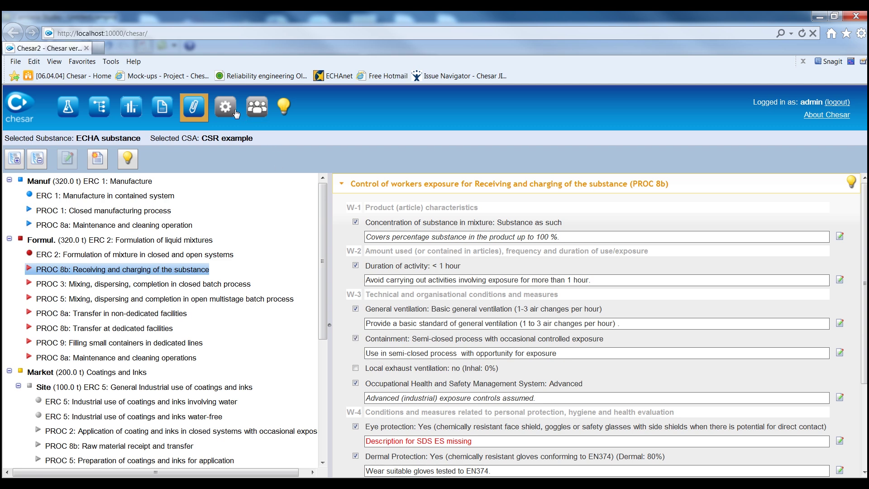
List the library's 92 determinant types and single SpERC, then browse SCEDs and Standard Phrases
click(218, 116)
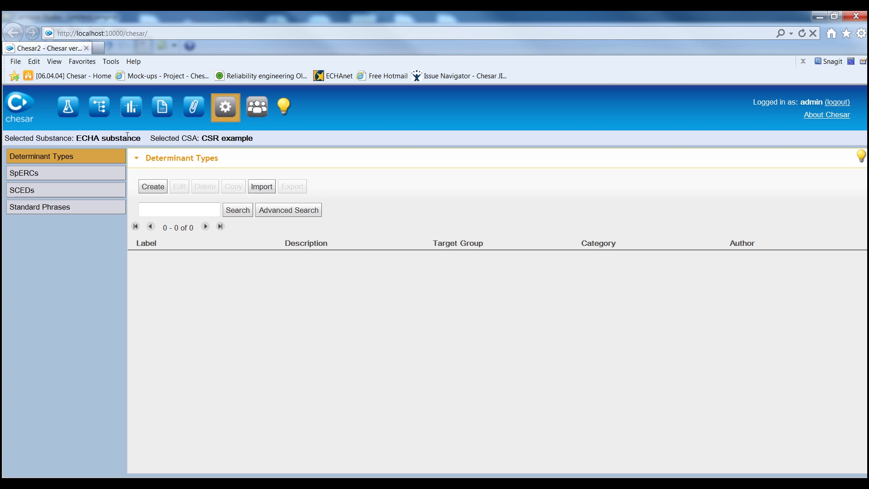
click(231, 211)
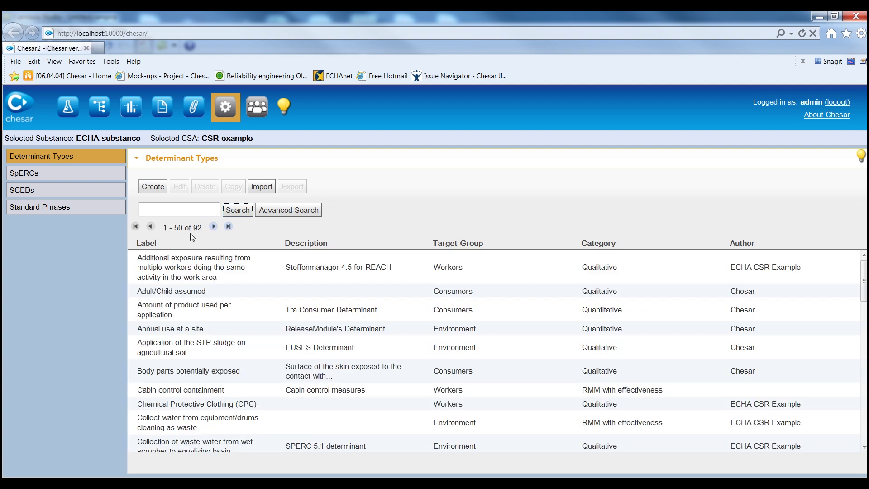
click(35, 172)
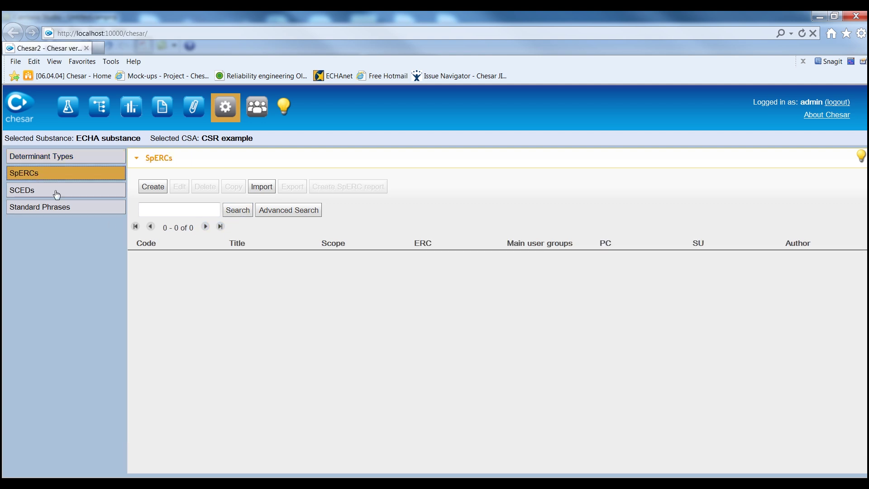
click(231, 210)
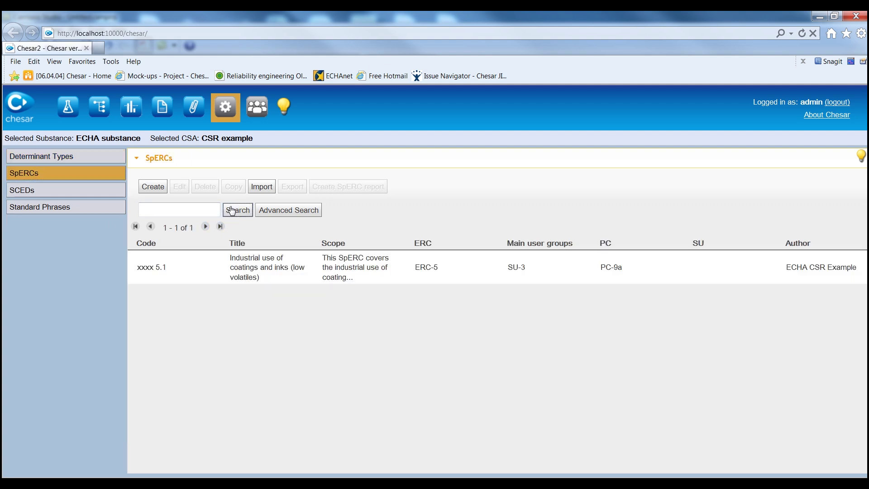
click(41, 188)
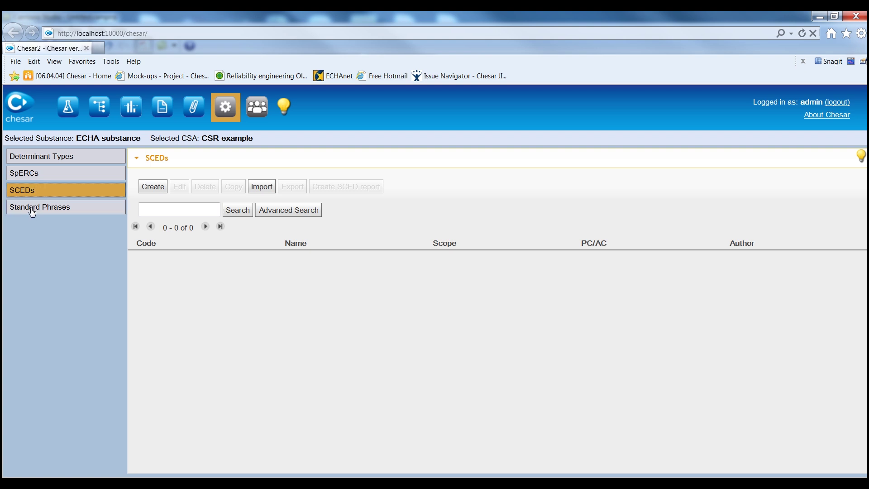
click(32, 208)
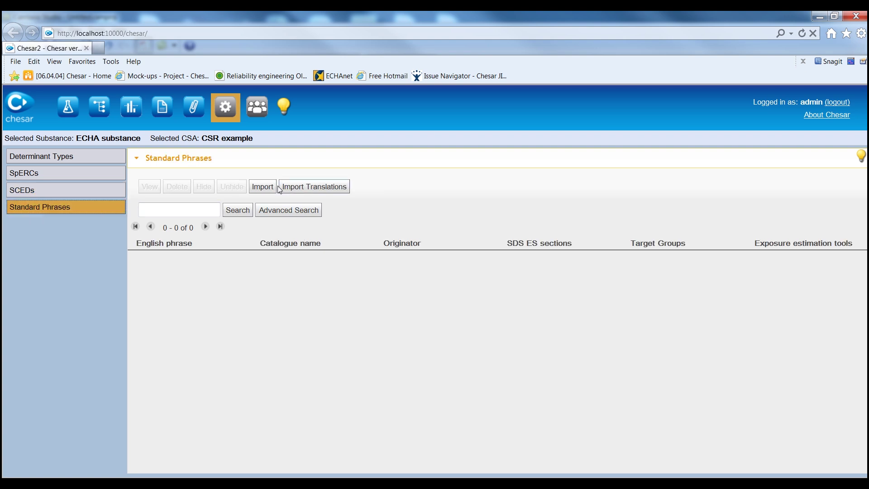
Import the NEW_-phrase-catalogue-versioned_2014 catalogue, bringing the Standard Phrases library to 1,626 phrases
click(260, 189)
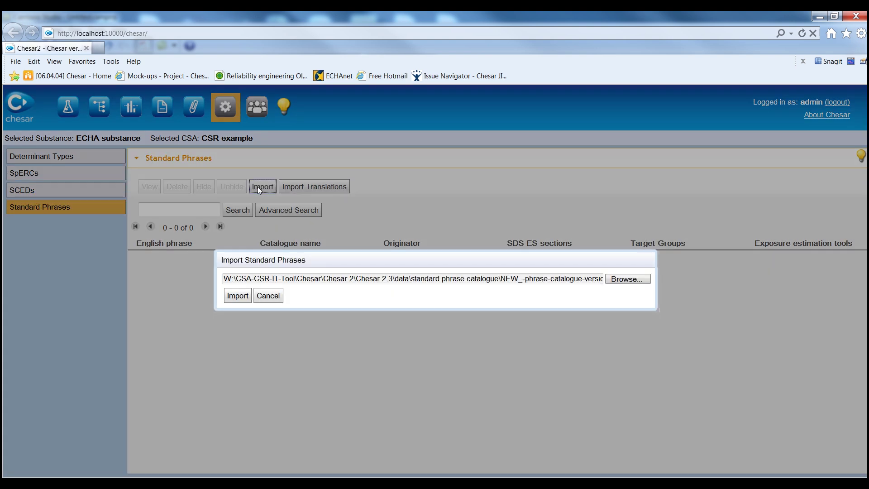
click(241, 298)
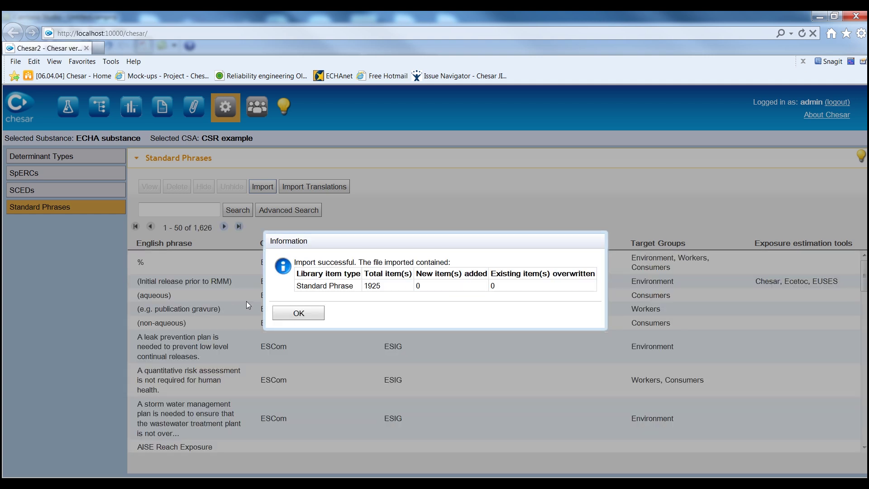
click(301, 314)
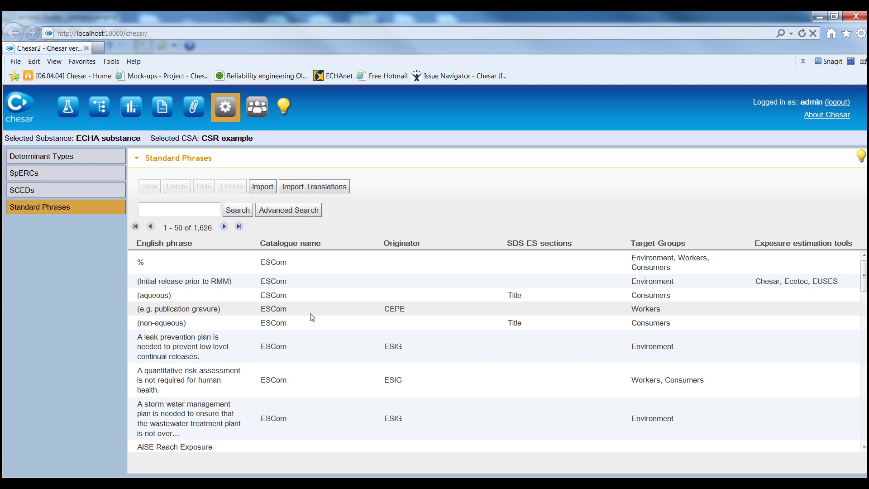
Browse the Chesar user manual's assessment workflow chapter on the seven boxes, then close it
click(284, 108)
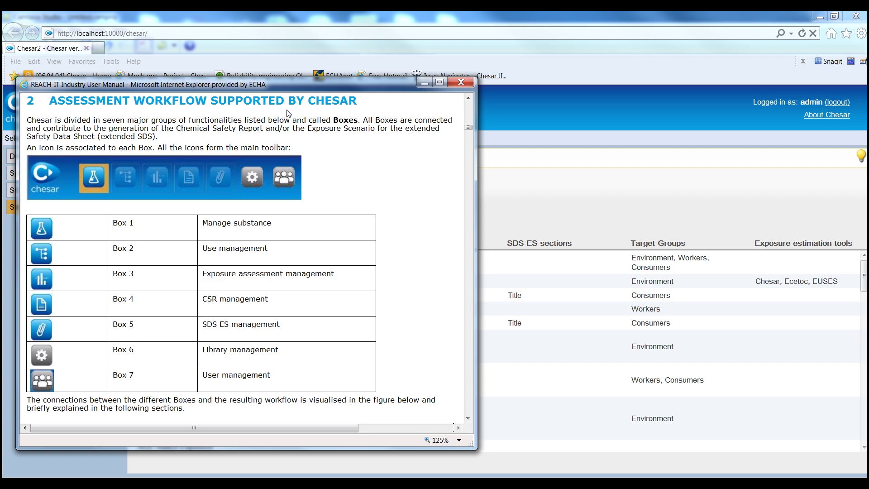
scroll(317, 181, down, 3)
scroll(316, 186, down, 3)
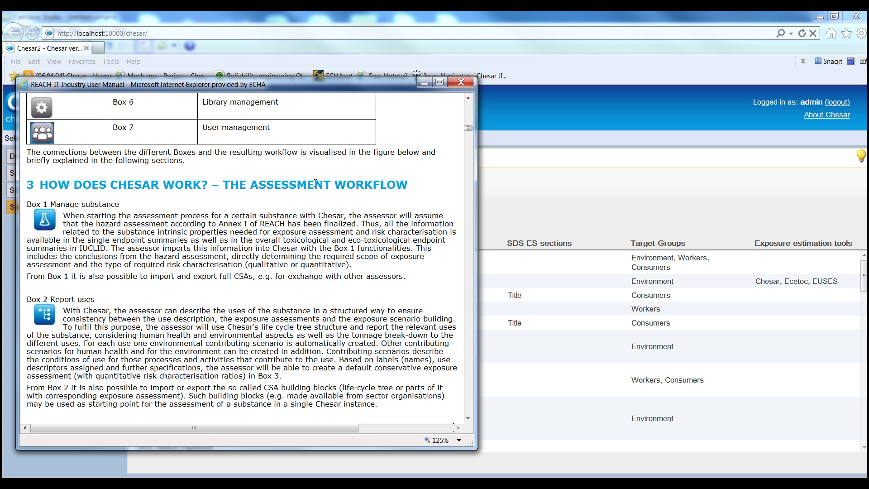
scroll(316, 187, up, 8)
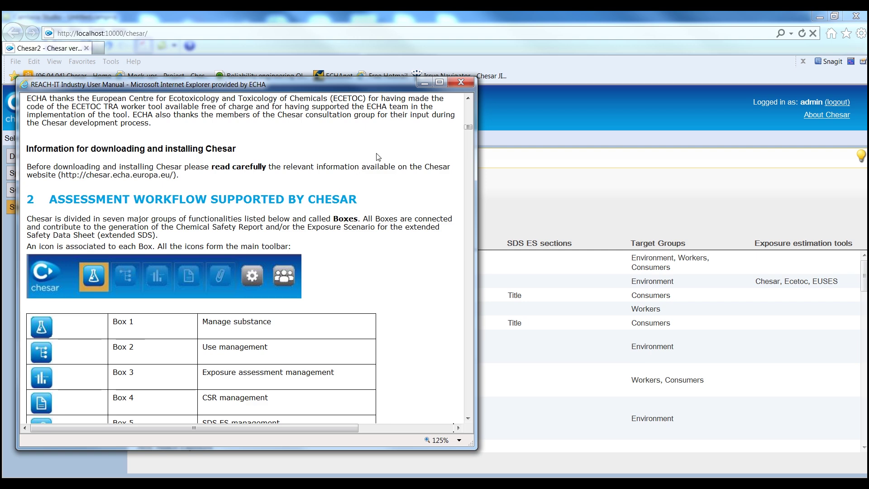
click(460, 81)
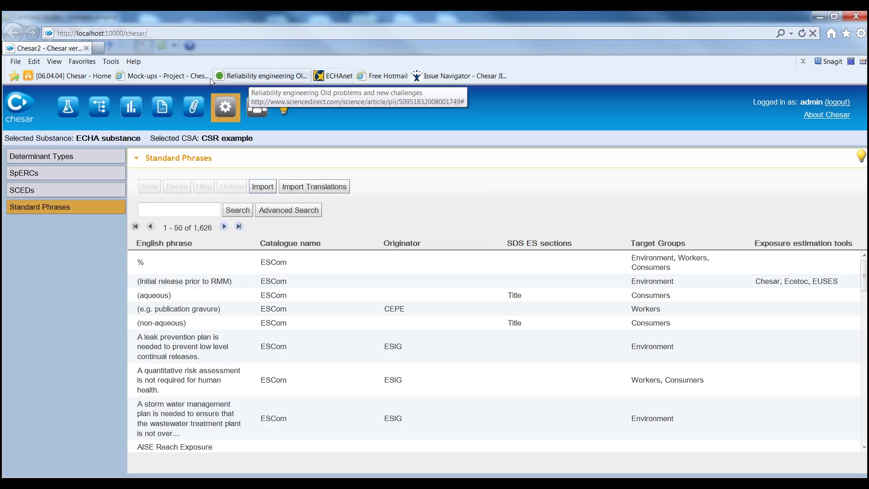